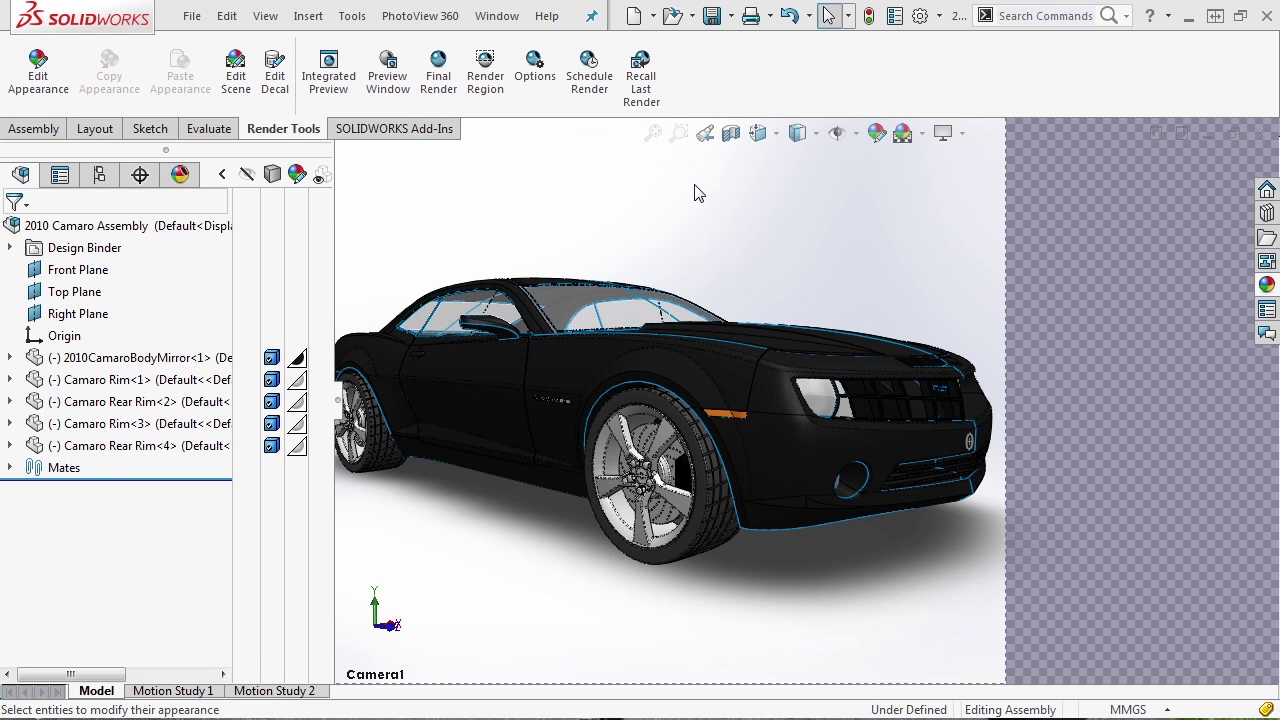
Collapse the display pane beside the FeatureManager tree to widen the Camaro view.
{"action": "left_click", "coordinate": [222, 175]}
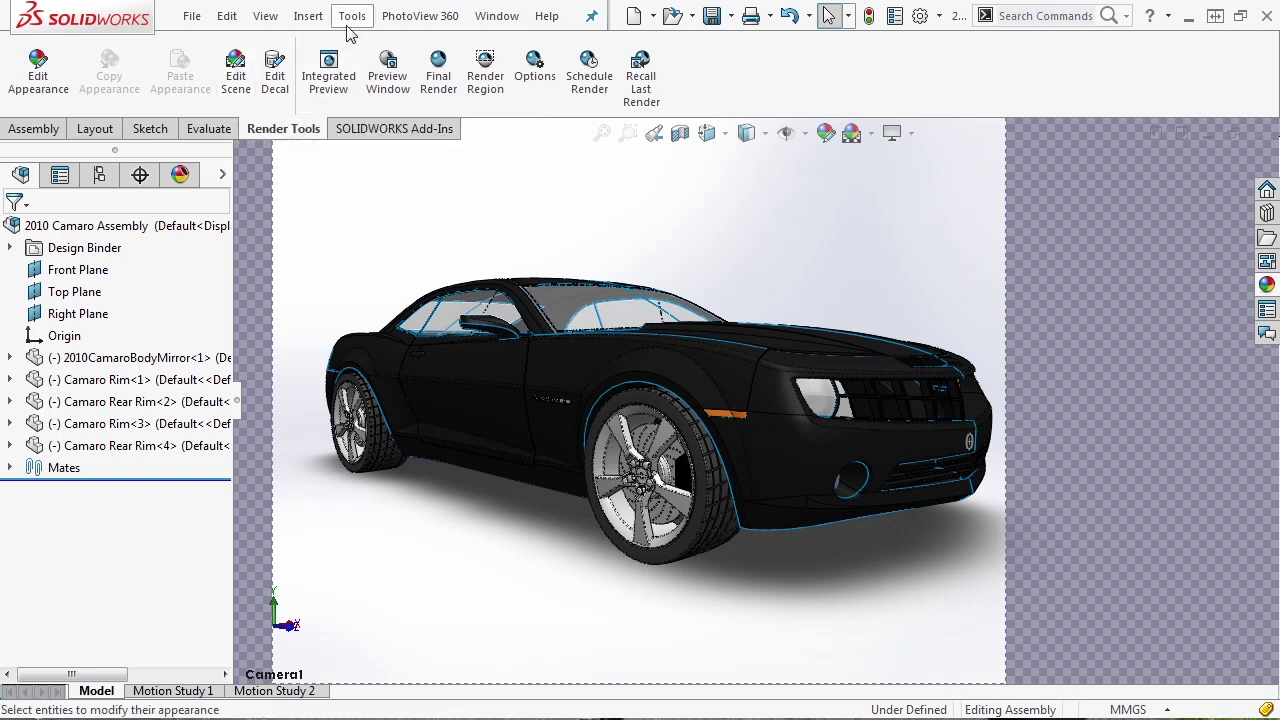
Show the Basic Scenes library with 3 Point Beige, Blue, Faded and Green thumbnails enlarged.
{"action": "left_click", "coordinate": [410, 18]}
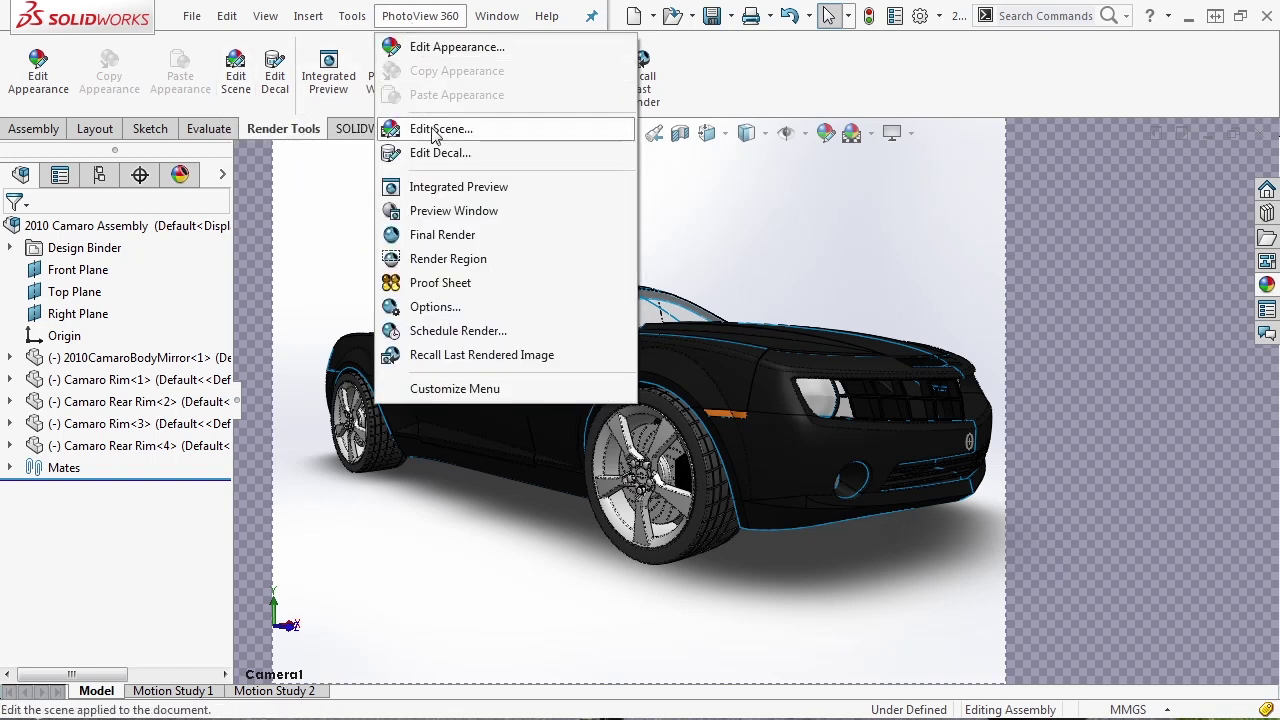
{"action": "left_click", "coordinate": [1166, 231]}
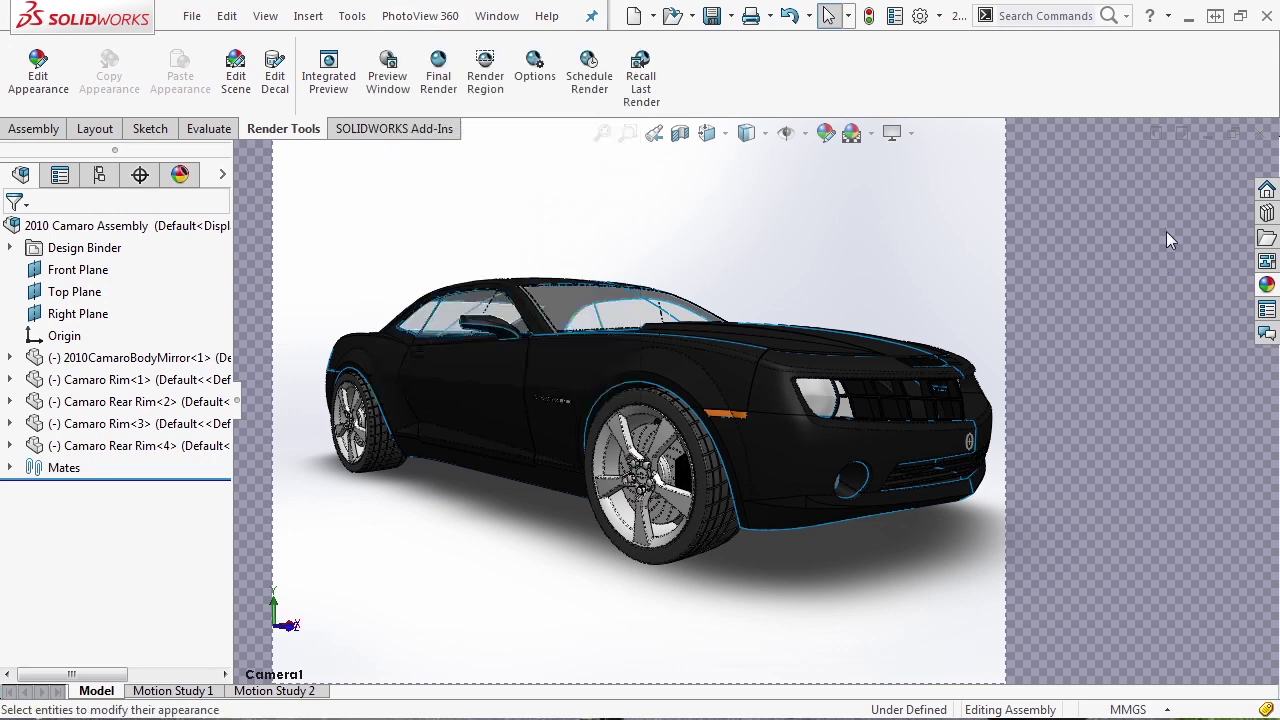
{"action": "left_click", "coordinate": [1267, 284]}
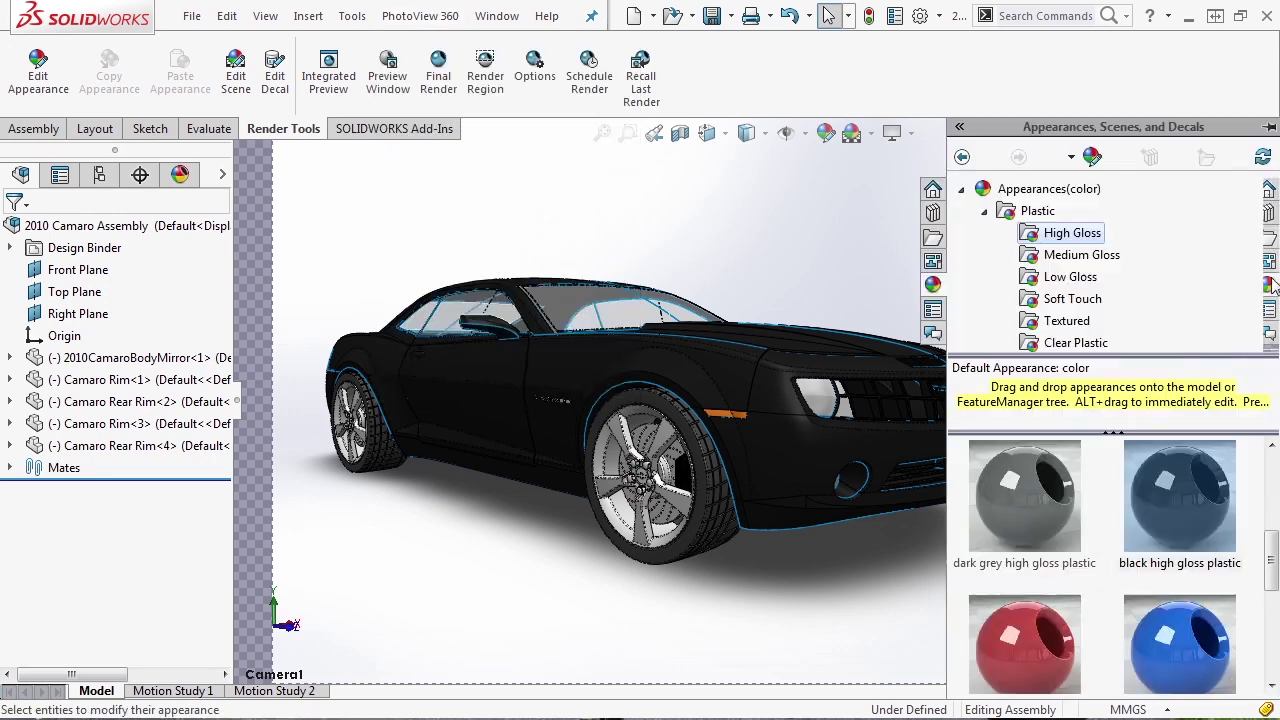
{"action": "left_click", "coordinate": [984, 210]}
{"action": "left_click", "coordinate": [961, 188]}
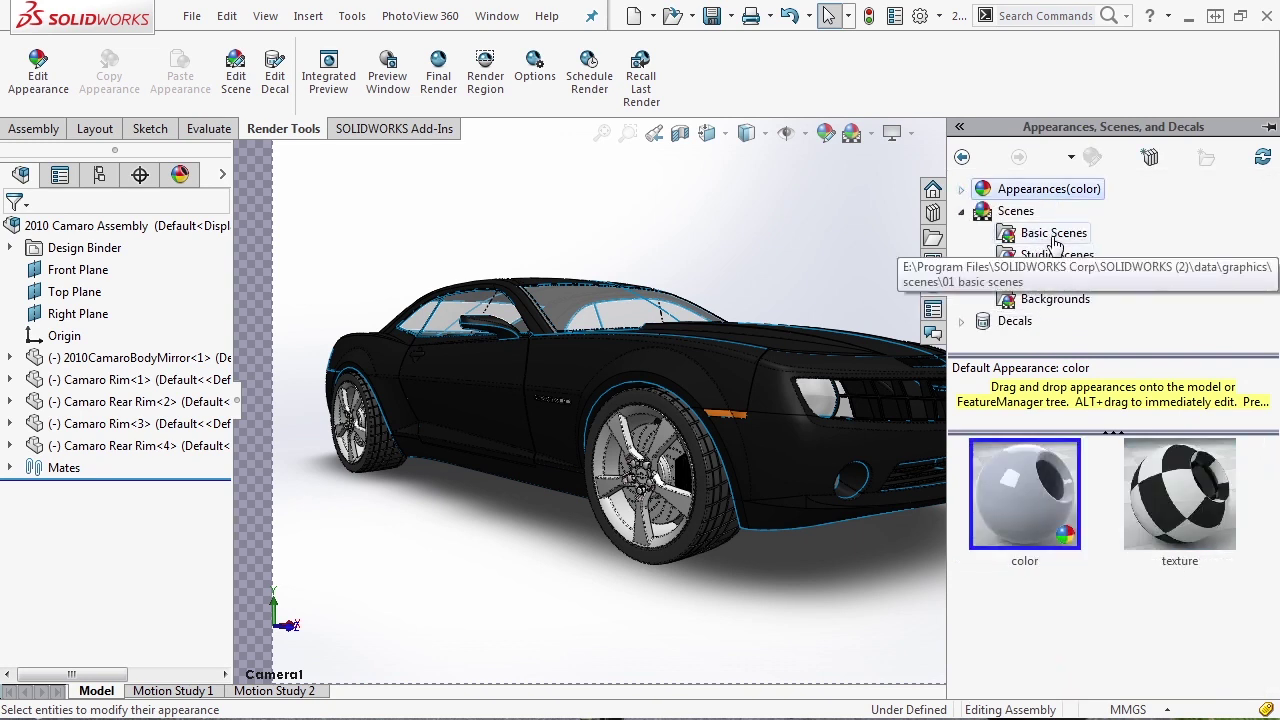
{"action": "left_click", "coordinate": [1054, 238]}
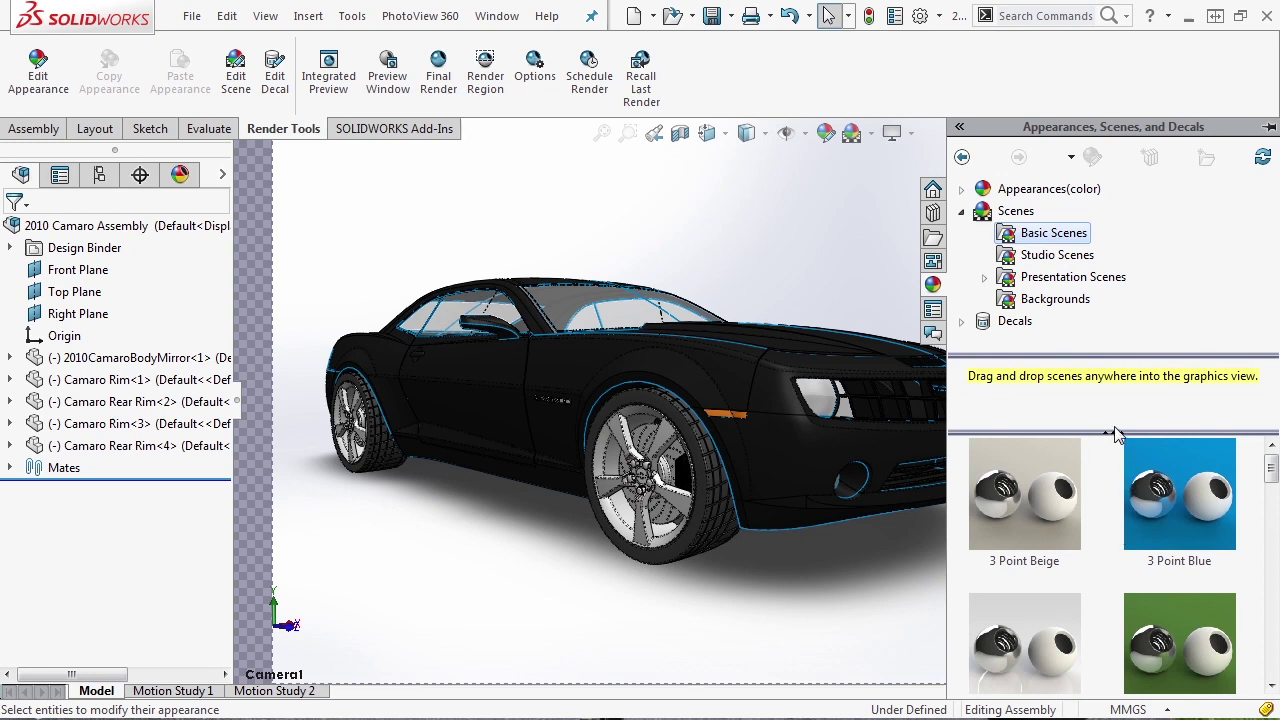
{"action": "left_click_drag", "start_coordinate": [1115, 438], "coordinate": [1121, 319]}
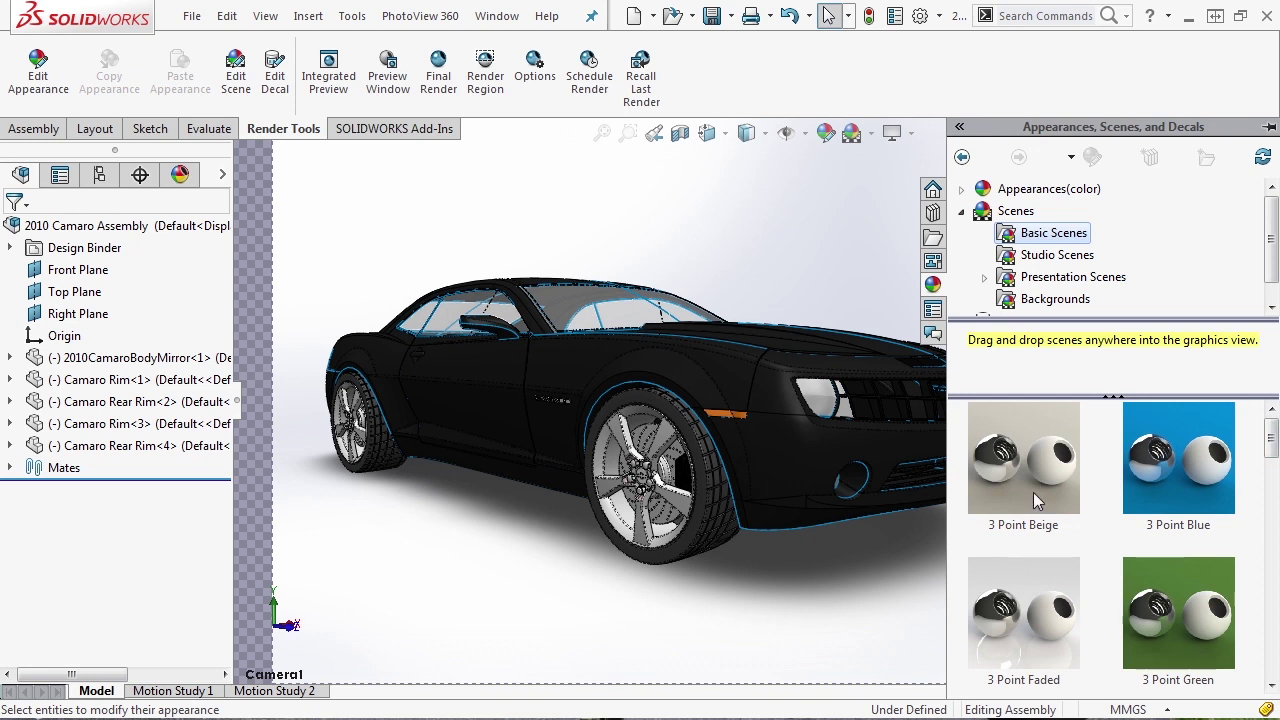
Try 3 Point Blue, 3 Point Green, Backdrop - Ambient White, then Backdrop - Black with Fill Lights.
{"action": "left_click", "coordinate": [1018, 471]}
{"action": "left_click", "coordinate": [1181, 468]}
{"action": "double_click", "coordinate": [1181, 468]}
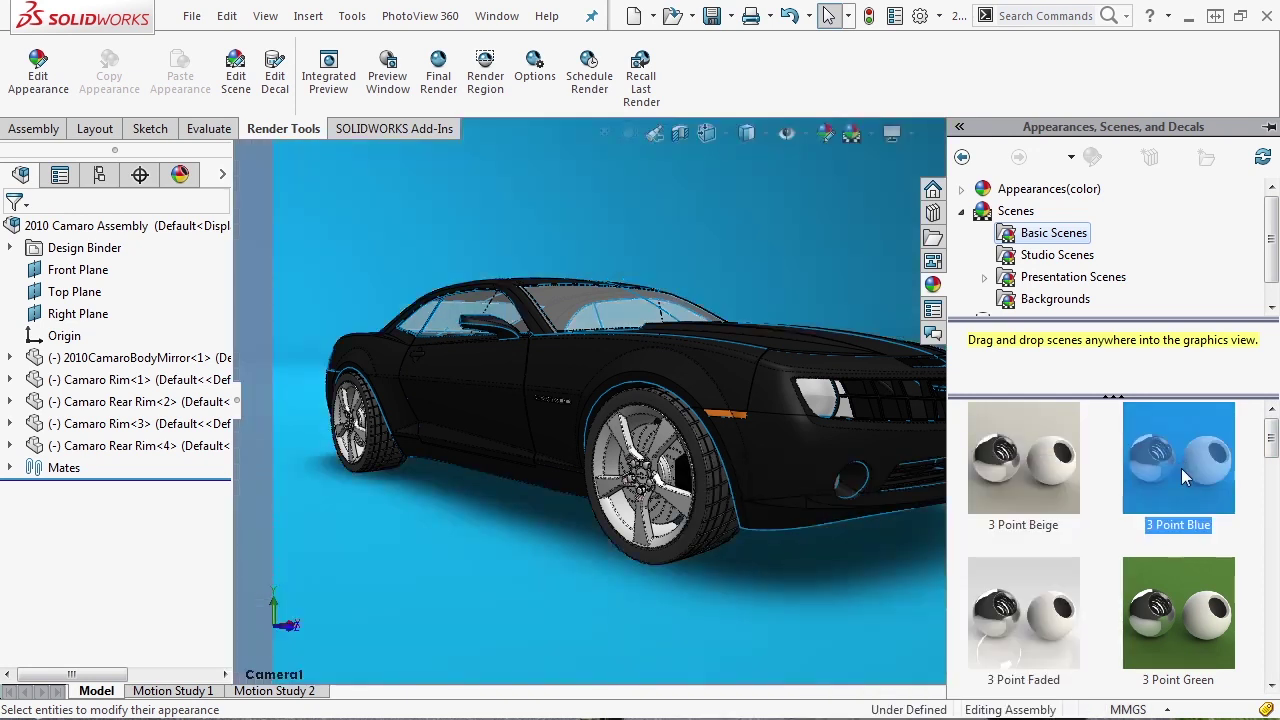
{"action": "double_click", "coordinate": [1178, 610]}
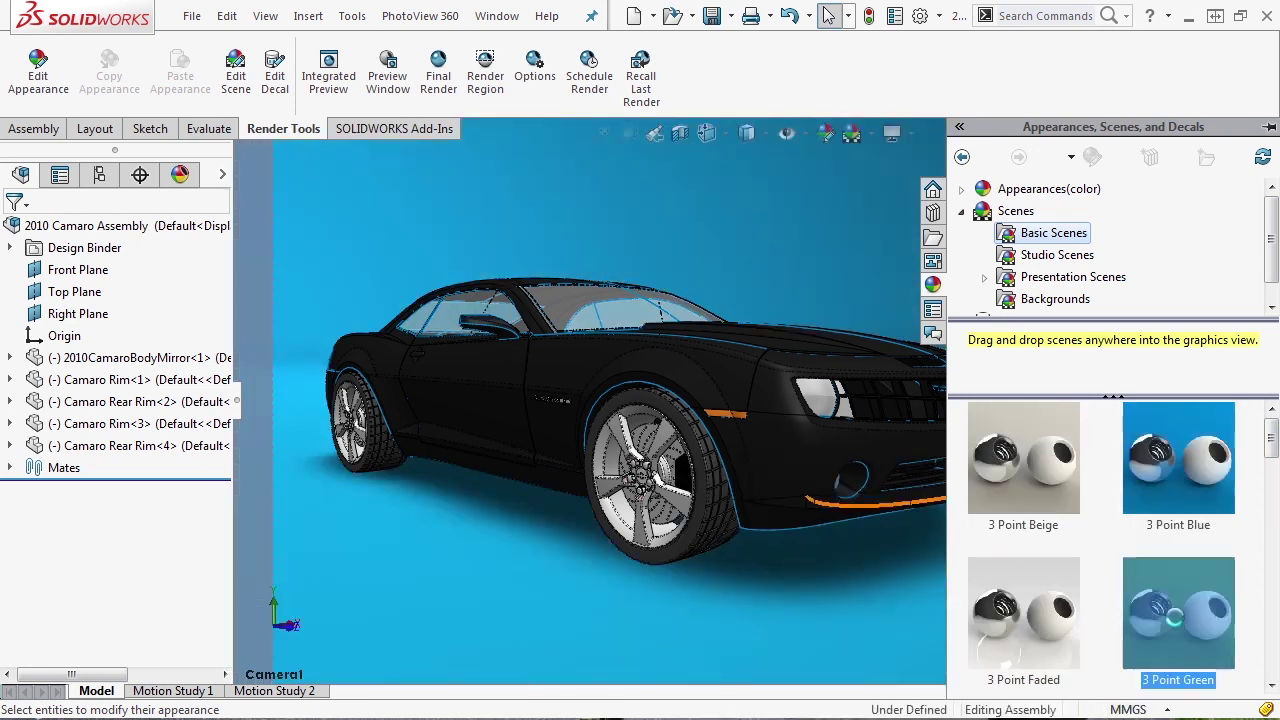
{"action": "left_click_drag", "start_coordinate": [1272, 440], "coordinate": [1273, 475]}
{"action": "scroll", "coordinate": [1273, 475], "scroll_direction": "down", "scroll_amount": 2}
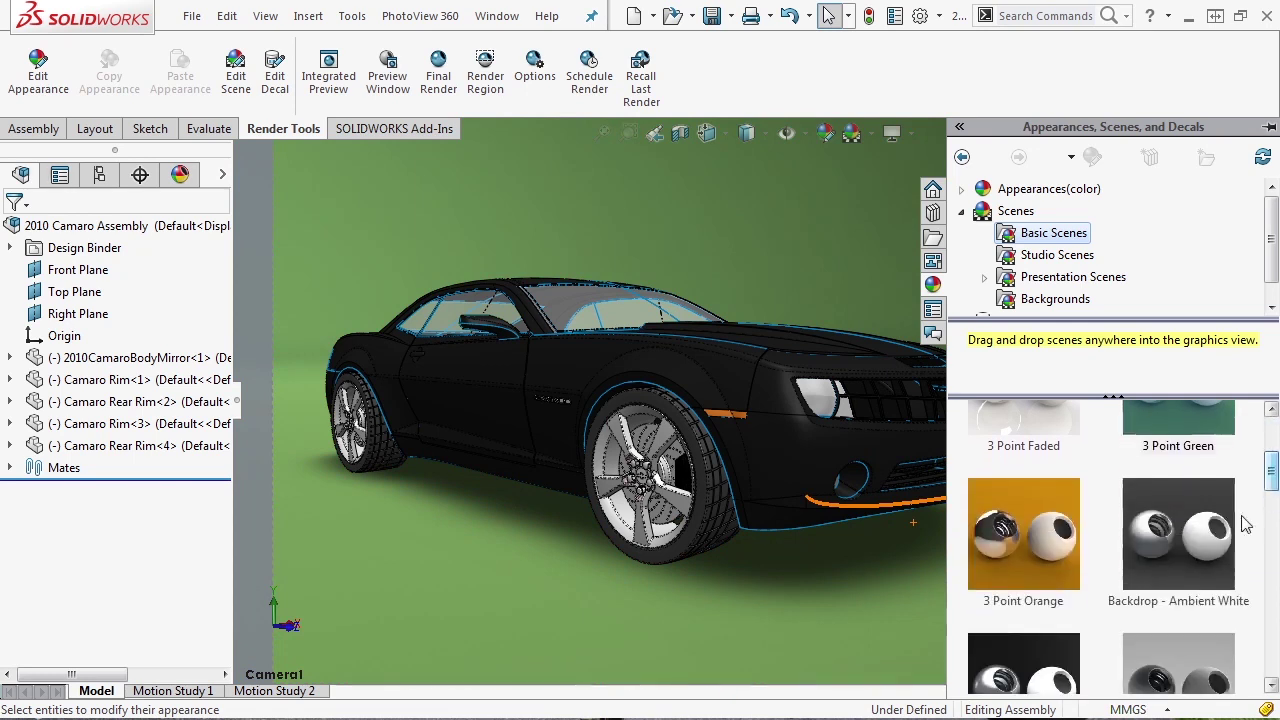
{"action": "double_click", "coordinate": [1191, 544]}
{"action": "scroll", "coordinate": [1191, 544], "scroll_direction": "down", "scroll_amount": 2}
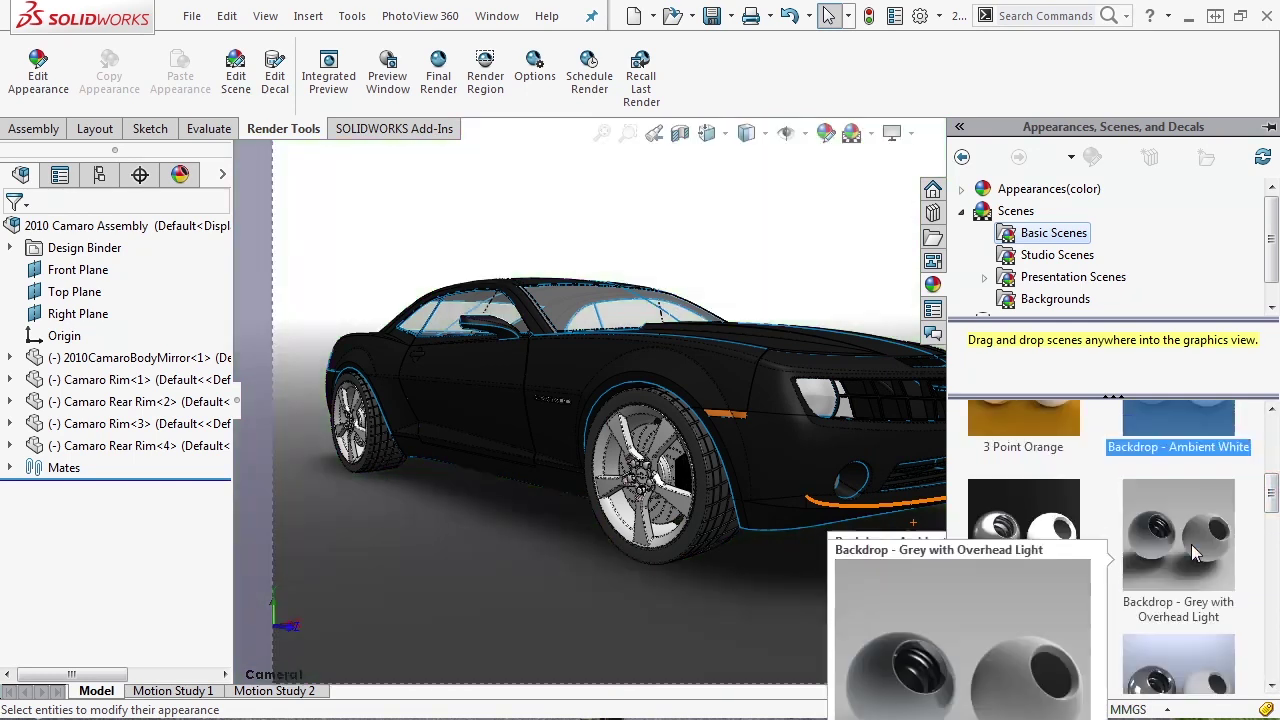
{"action": "double_click", "coordinate": [1020, 530]}
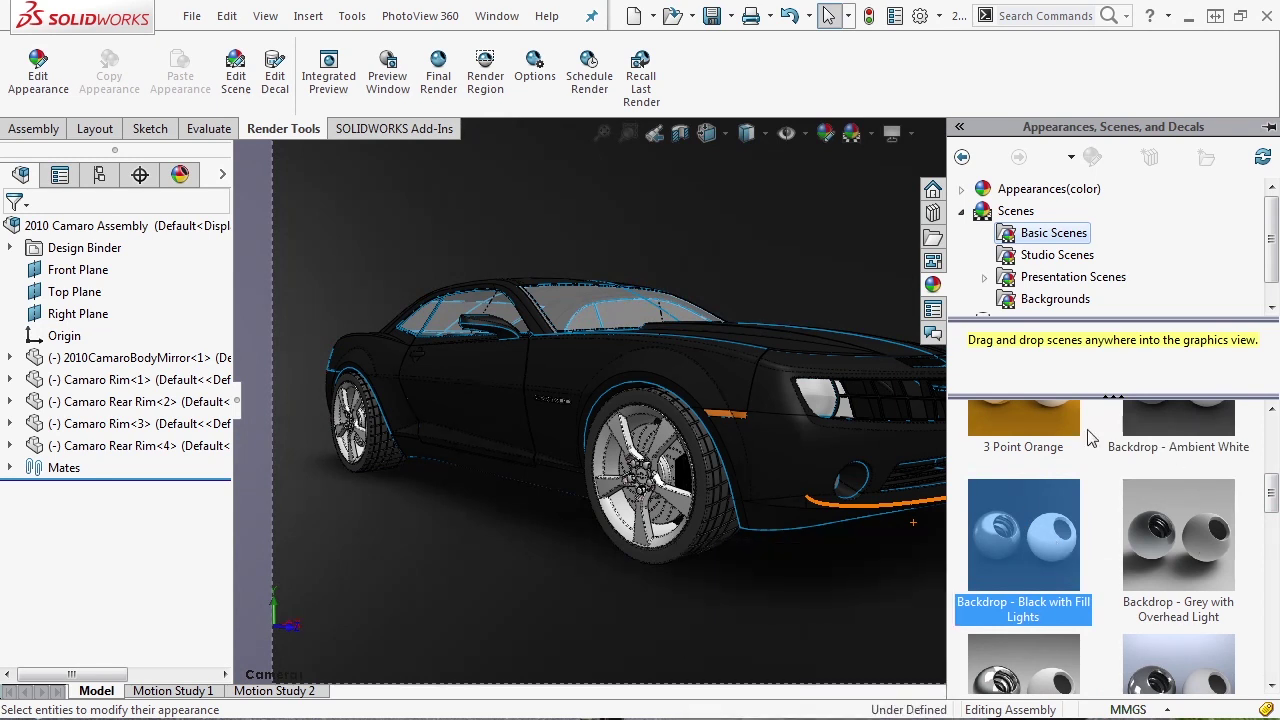
{"action": "left_click_drag", "start_coordinate": [1265, 504], "coordinate": [1270, 523]}
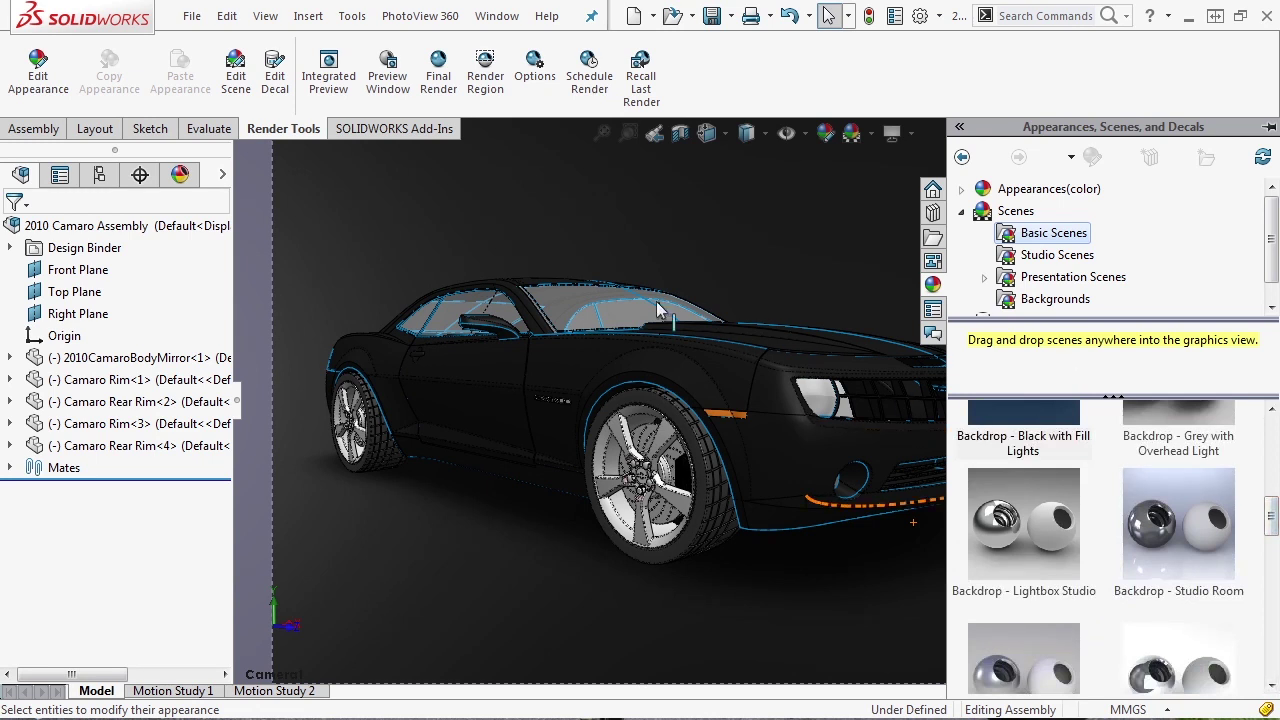
Render a PhotoView 360 preview window at the upper left, with the scenes library beside it.
{"action": "left_click", "coordinate": [388, 75]}
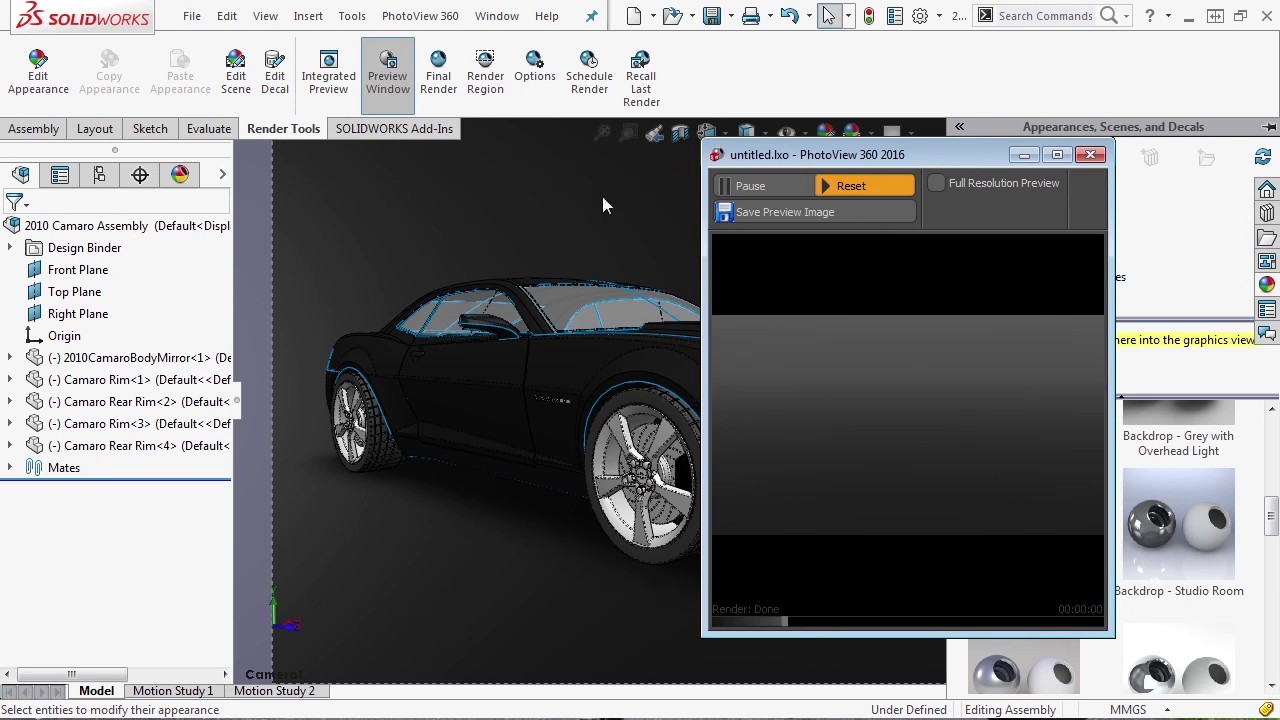
{"action": "mouse_move", "coordinate": [602, 196]}
{"action": "left_mouse_down"}
{"action": "mouse_move", "coordinate": [393, 170]}
{"action": "mouse_move", "coordinate": [345, 94]}
{"action": "left_mouse_up"}
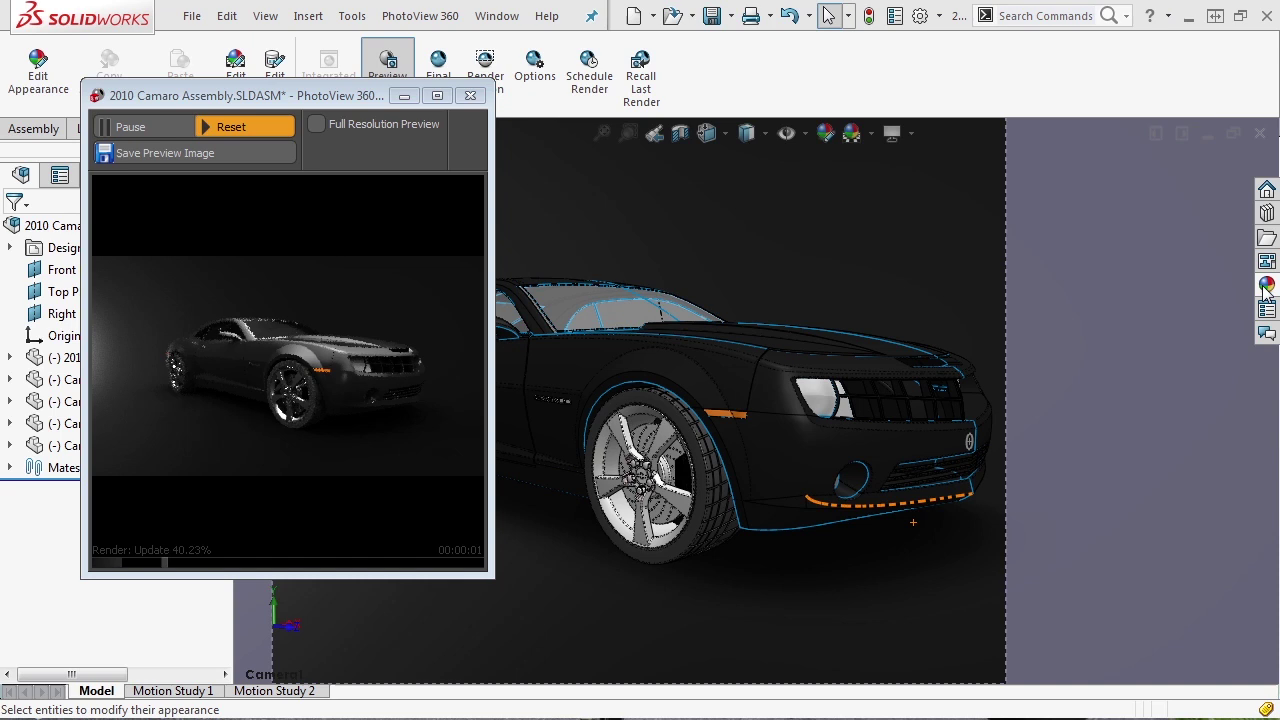
{"action": "left_click", "coordinate": [1272, 130]}
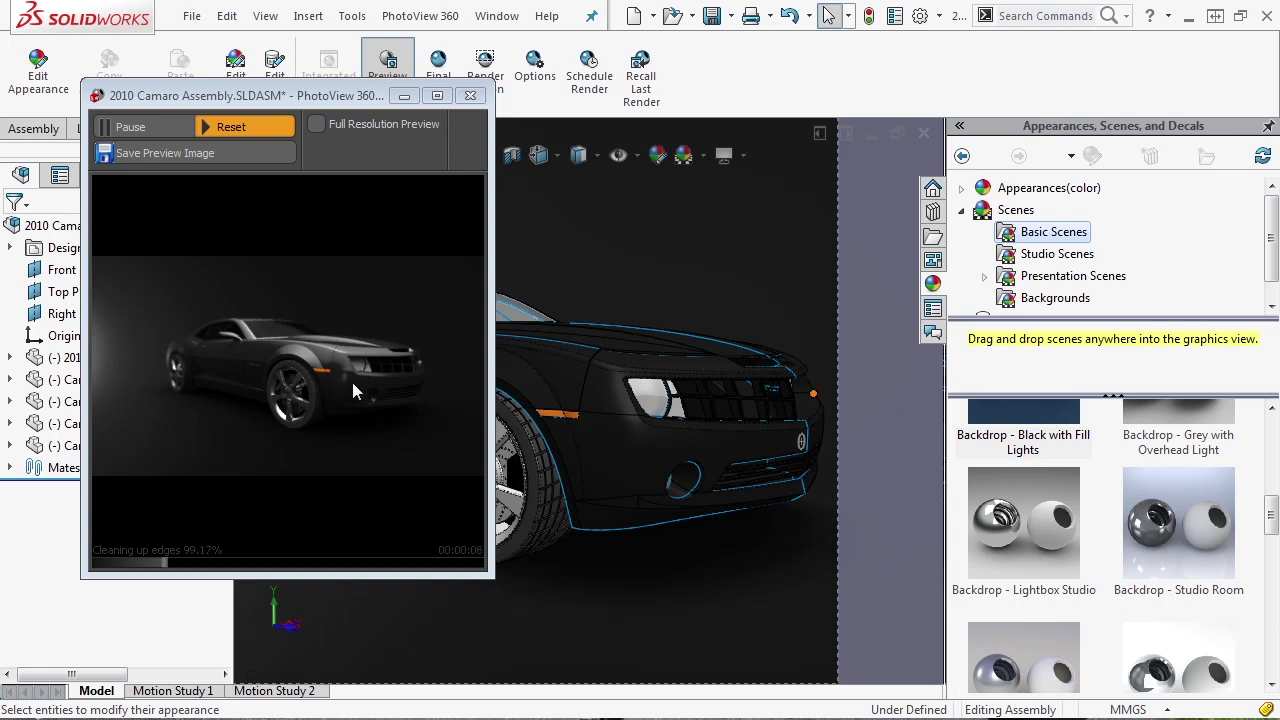
{"action": "scroll", "coordinate": [1018, 451], "scroll_direction": "up", "scroll_amount": 2}
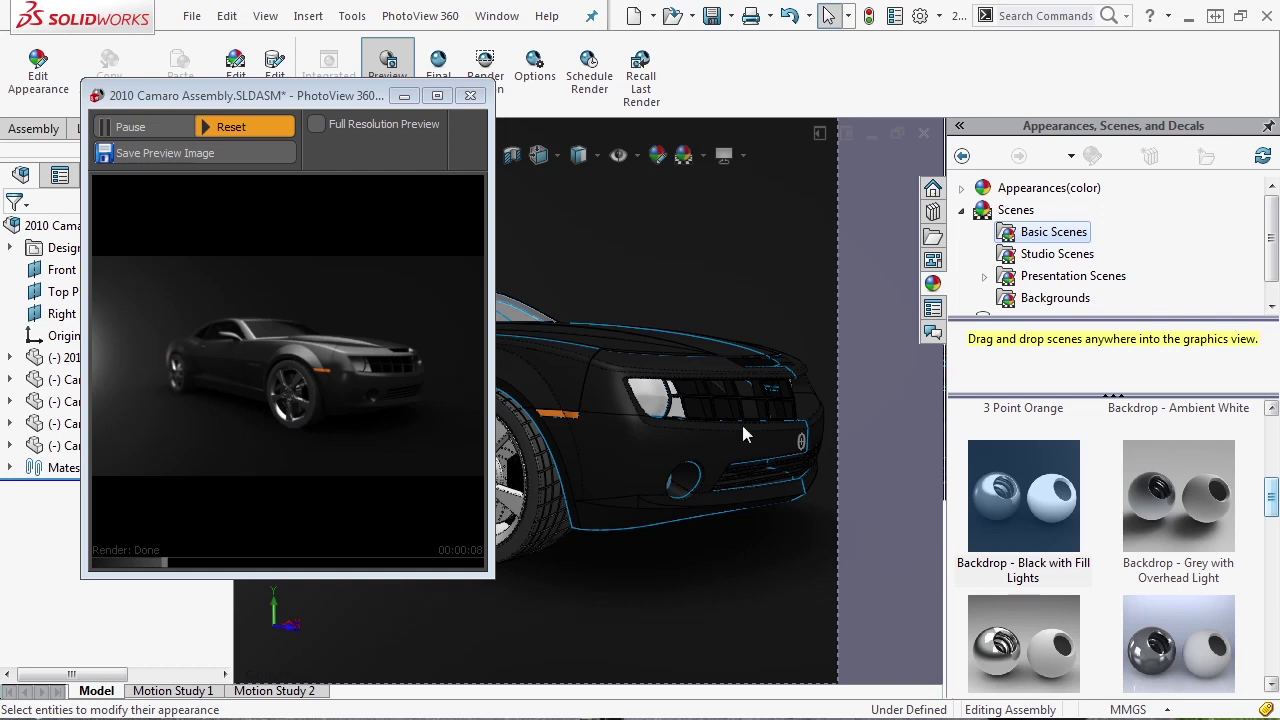
Apply the Soft Tent scene to the Camaro and bring the preview window forward.
{"action": "left_click_drag", "start_coordinate": [1272, 500], "coordinate": [1272, 562]}
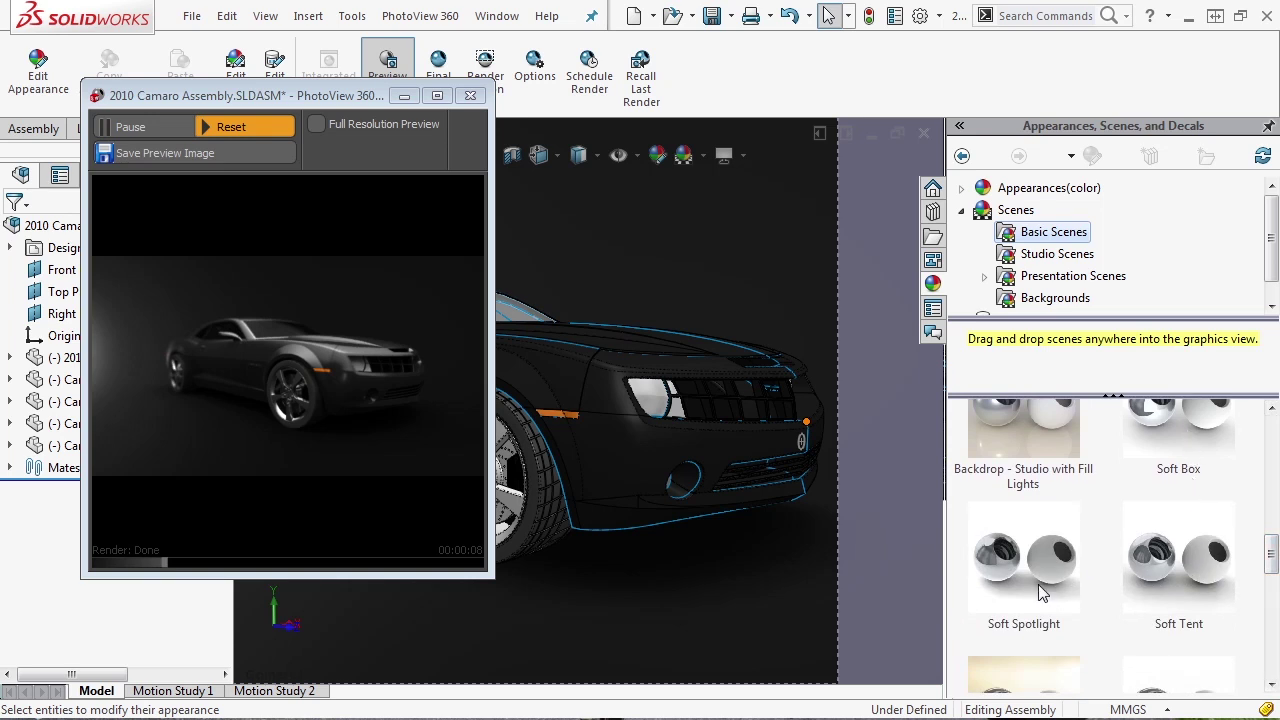
{"action": "left_click", "coordinate": [1178, 587]}
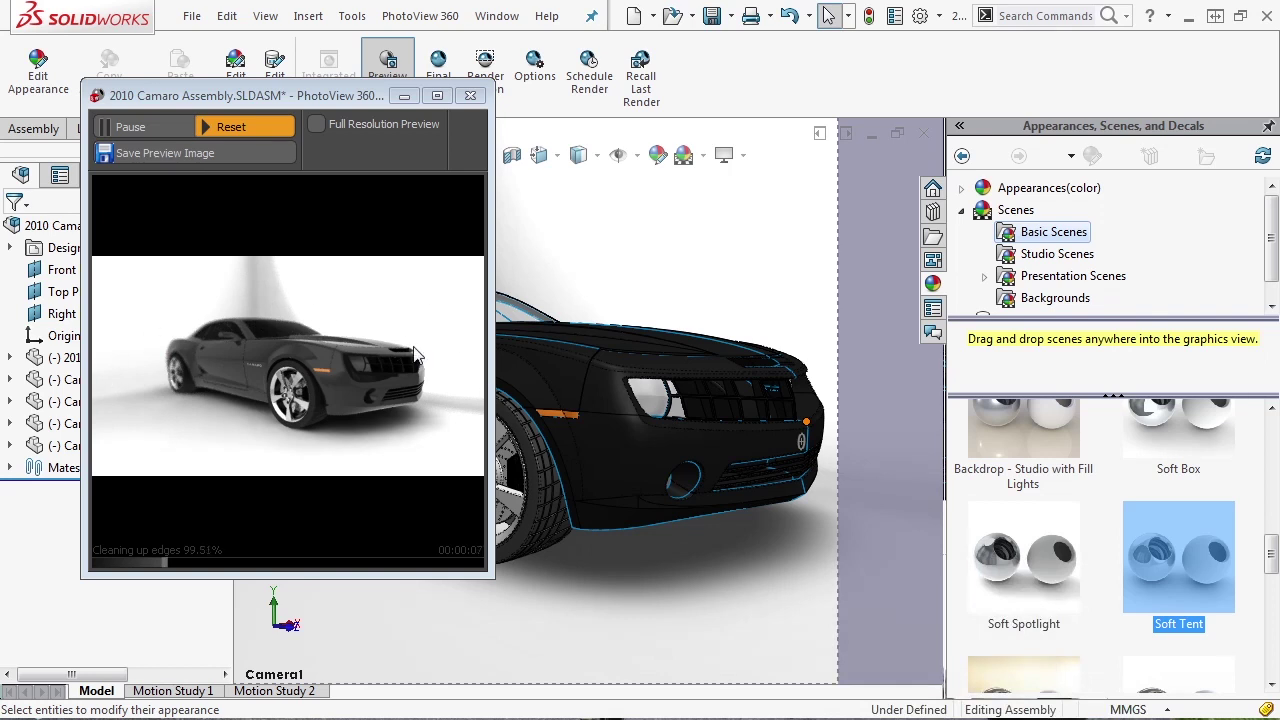
{"action": "left_click_drag", "start_coordinate": [349, 101], "coordinate": [325, 104]}
Switch the view to Camera2's rear angle, then to Camera3's front angle.
{"action": "left_click", "coordinate": [559, 158]}
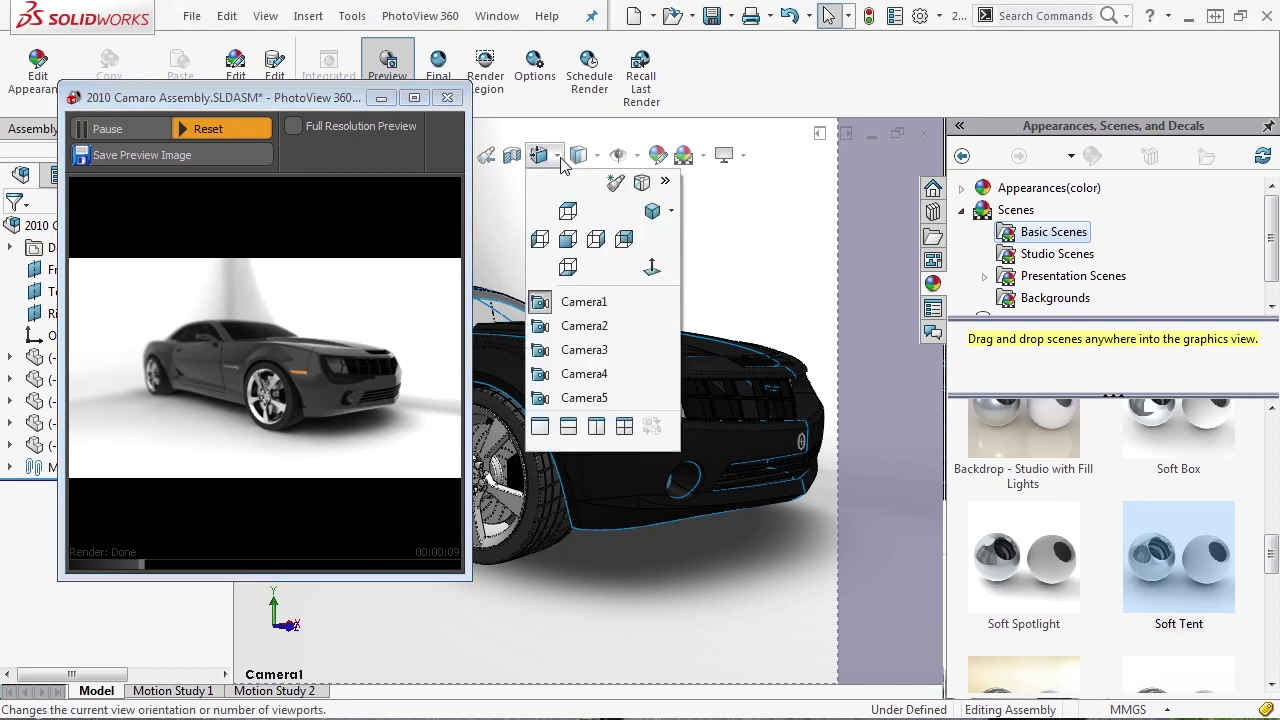
{"action": "left_click", "coordinate": [586, 327]}
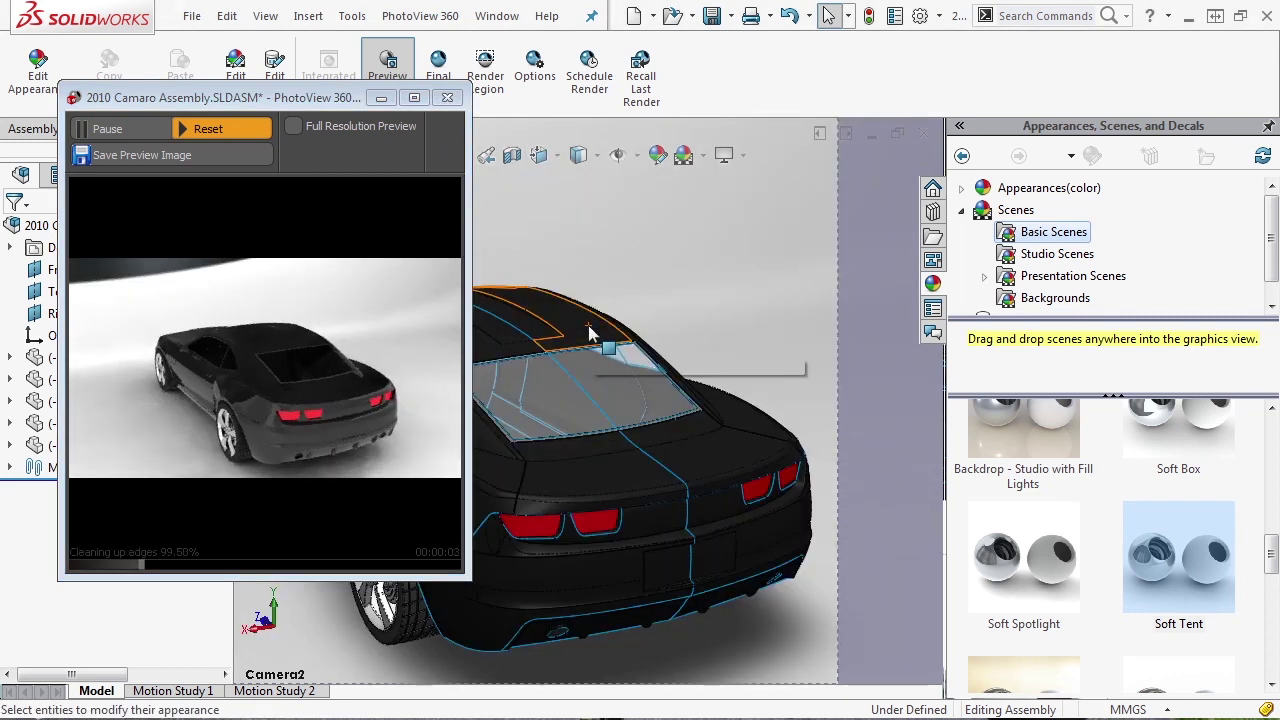
{"action": "left_click", "coordinate": [556, 160]}
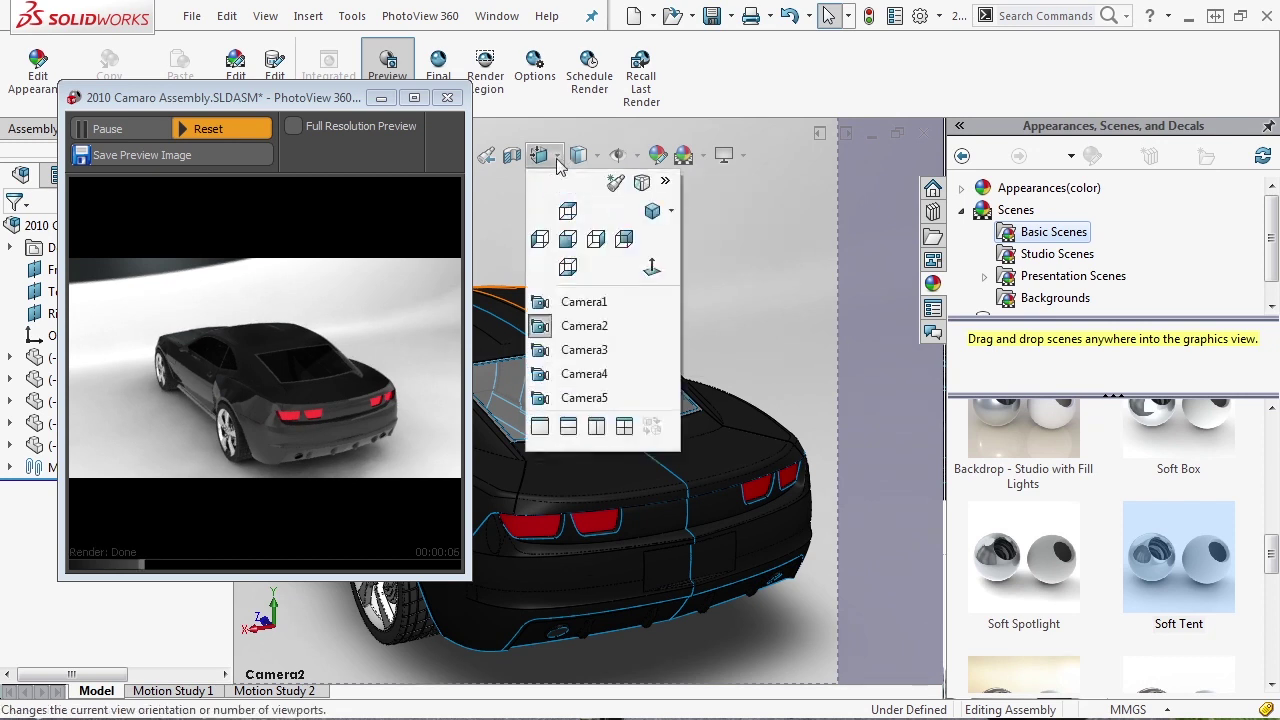
{"action": "left_click", "coordinate": [584, 350]}
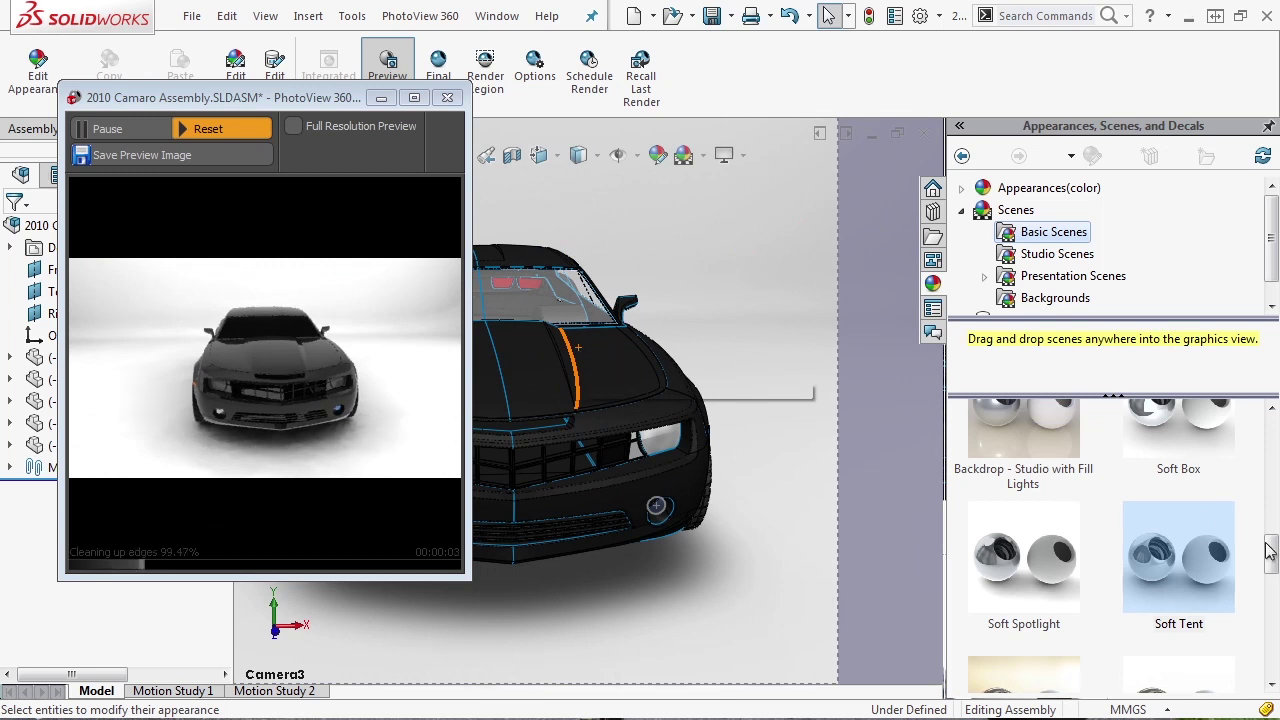
Apply the Courtyard scene, then scroll back up to the Warm Kitchen scene.
{"action": "left_click_drag", "start_coordinate": [1272, 552], "coordinate": [1274, 612]}
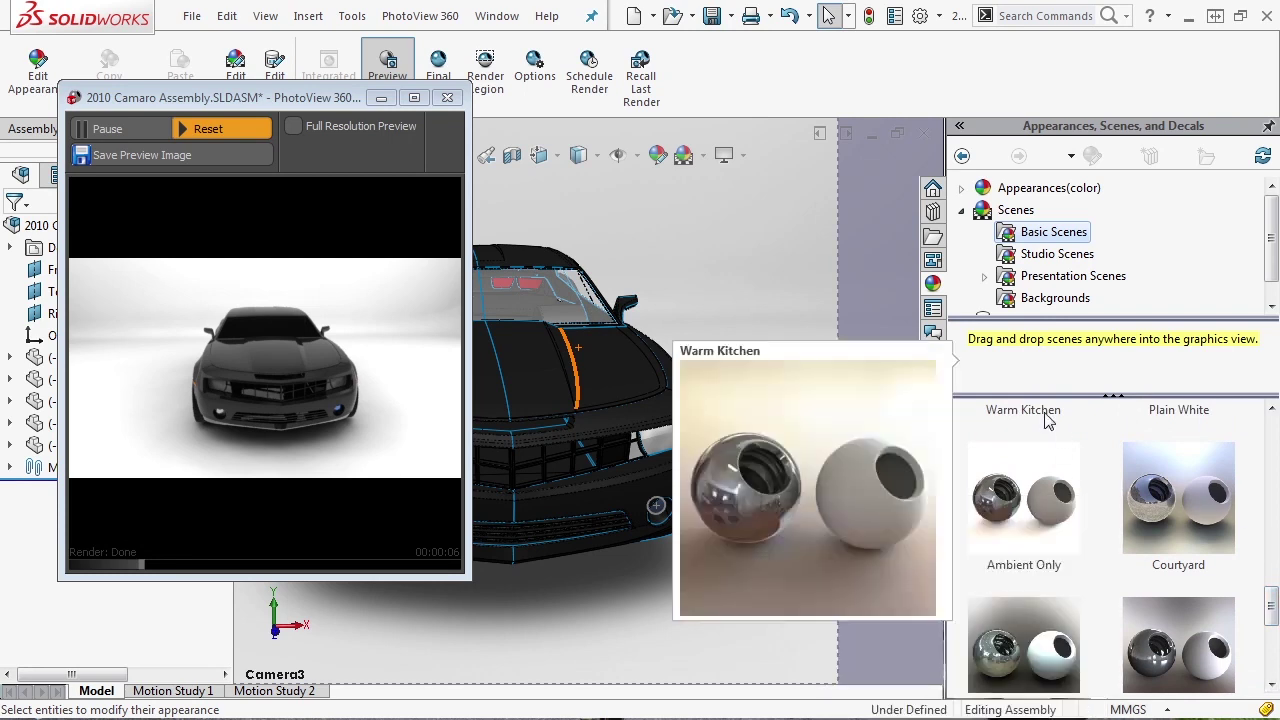
{"action": "mouse_move", "coordinate": [1272, 608]}
{"action": "left_mouse_down"}
{"action": "mouse_move", "coordinate": [1272, 662]}
{"action": "mouse_move", "coordinate": [1272, 610]}
{"action": "left_mouse_up"}
{"action": "left_click", "coordinate": [1200, 468]}
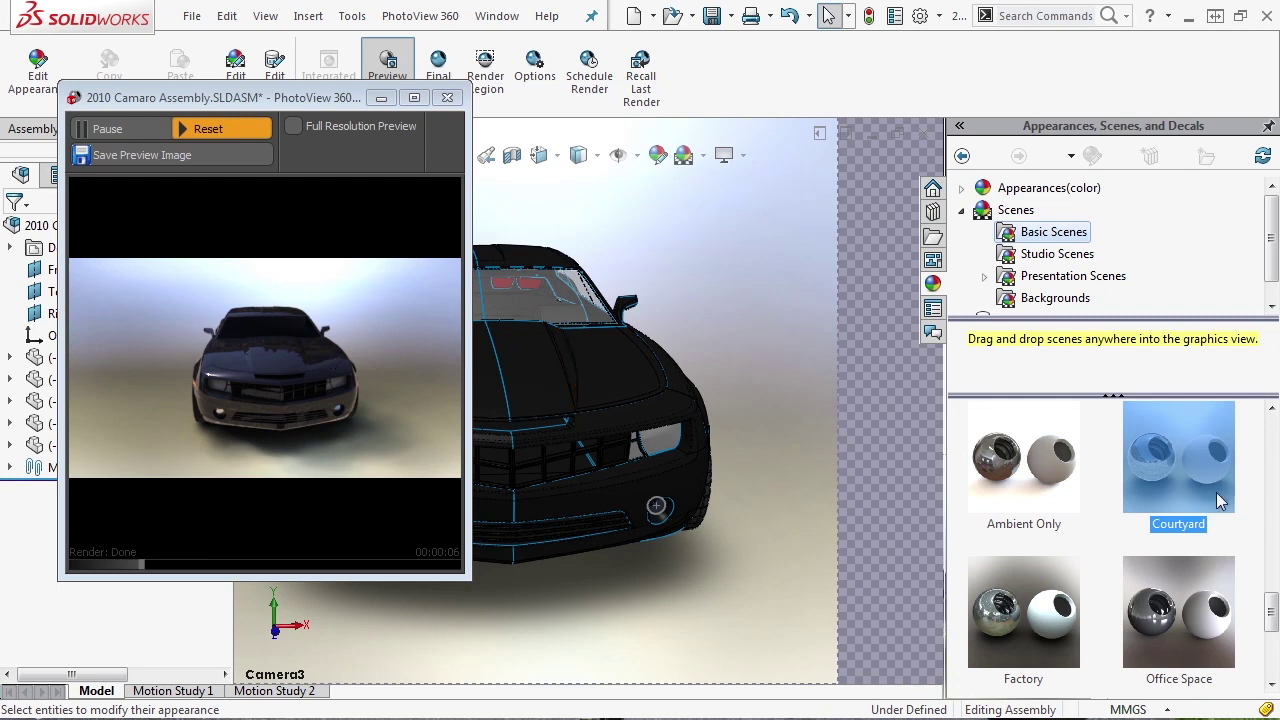
{"action": "scroll", "coordinate": [1218, 600], "scroll_direction": "up", "scroll_amount": 1}
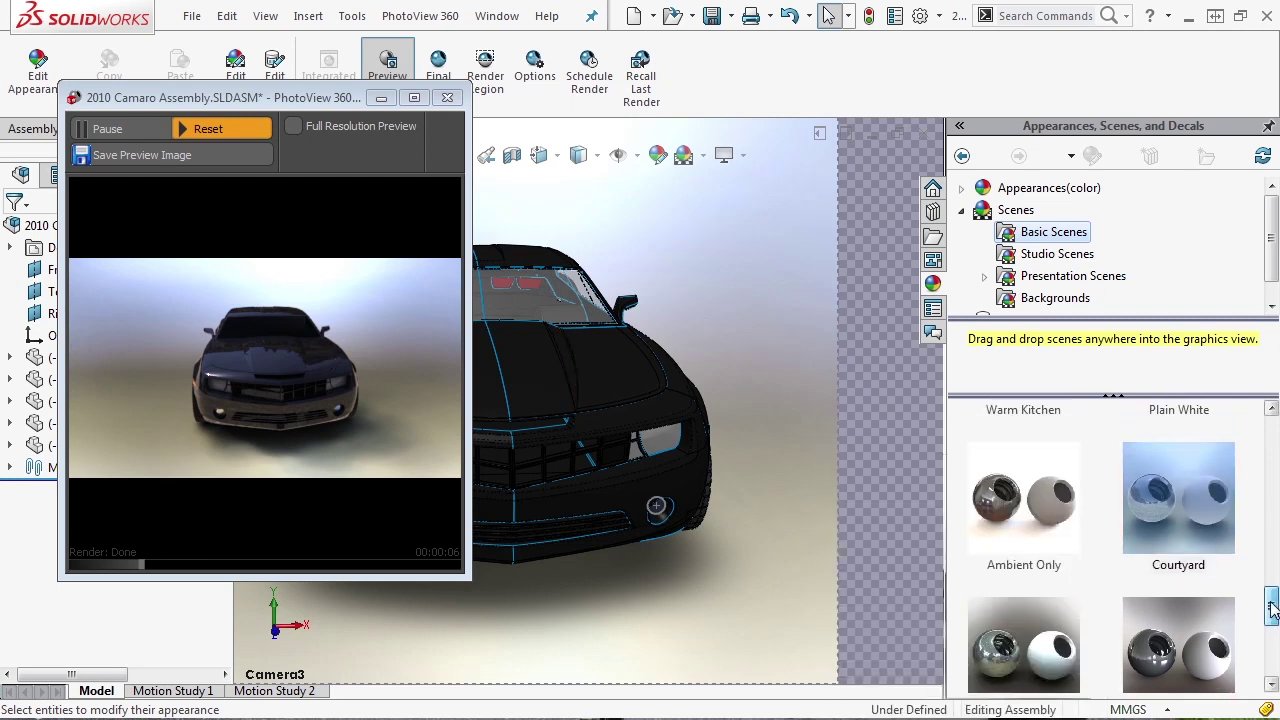
{"action": "scroll", "coordinate": [1120, 570], "scroll_direction": "up", "scroll_amount": 3}
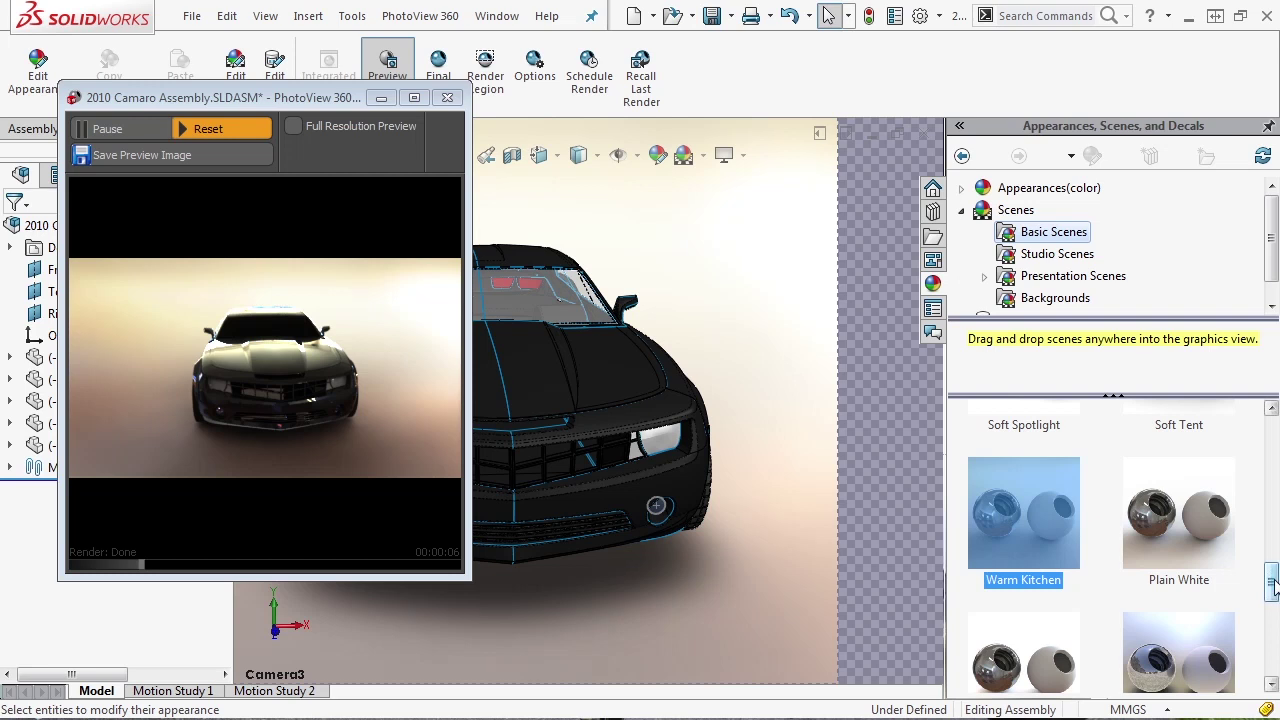
Apply Plain White to the Camaro, then switch it to Soft Tent.
{"action": "double_click", "coordinate": [1186, 516]}
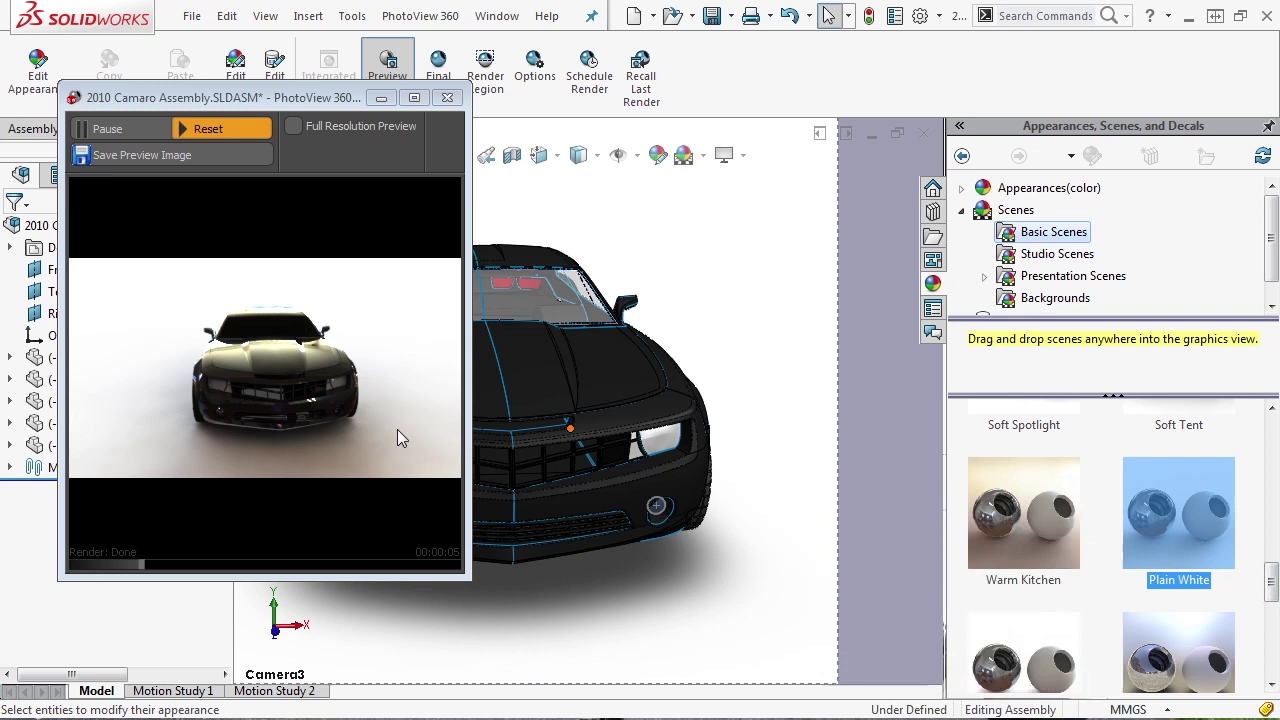
{"action": "scroll", "coordinate": [1170, 533], "scroll_direction": "up", "scroll_amount": 2}
{"action": "left_click", "coordinate": [1170, 533]}
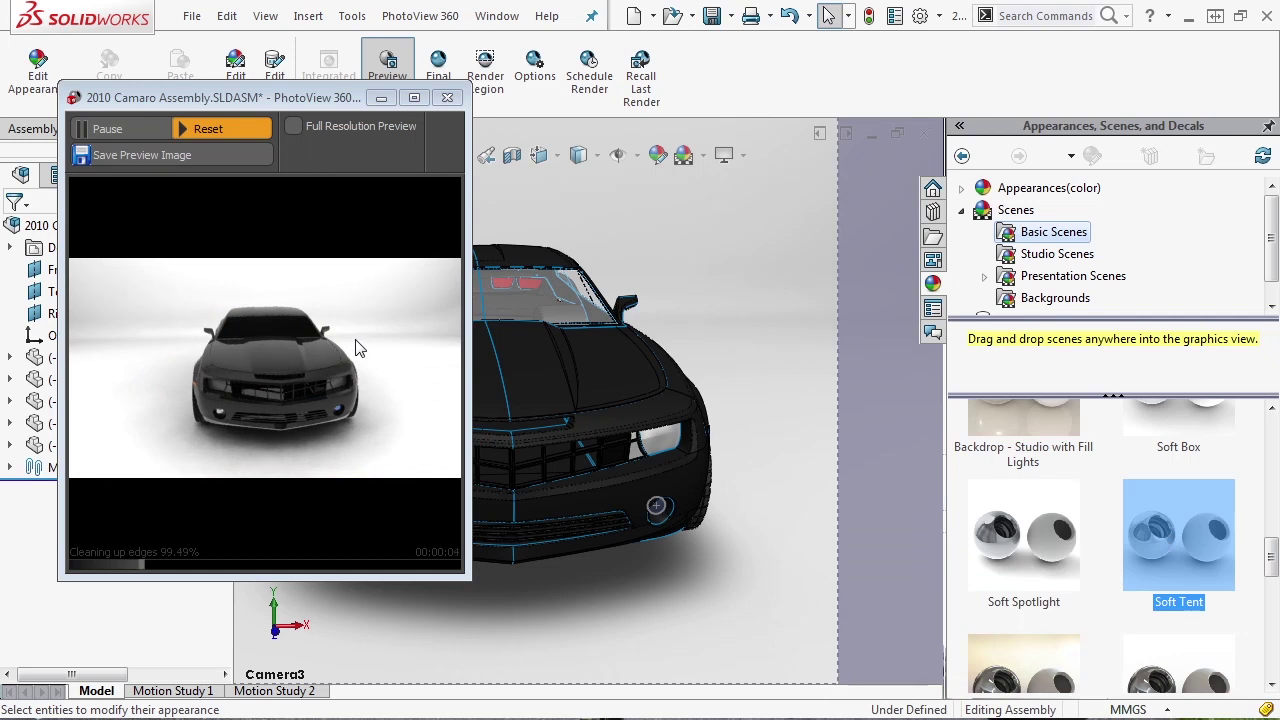
Try Reflective Floor Black, Reflective Floor Checkered and Factory Floor studio scenes, then apply Grill Lighting.
{"action": "left_click", "coordinate": [1060, 260]}
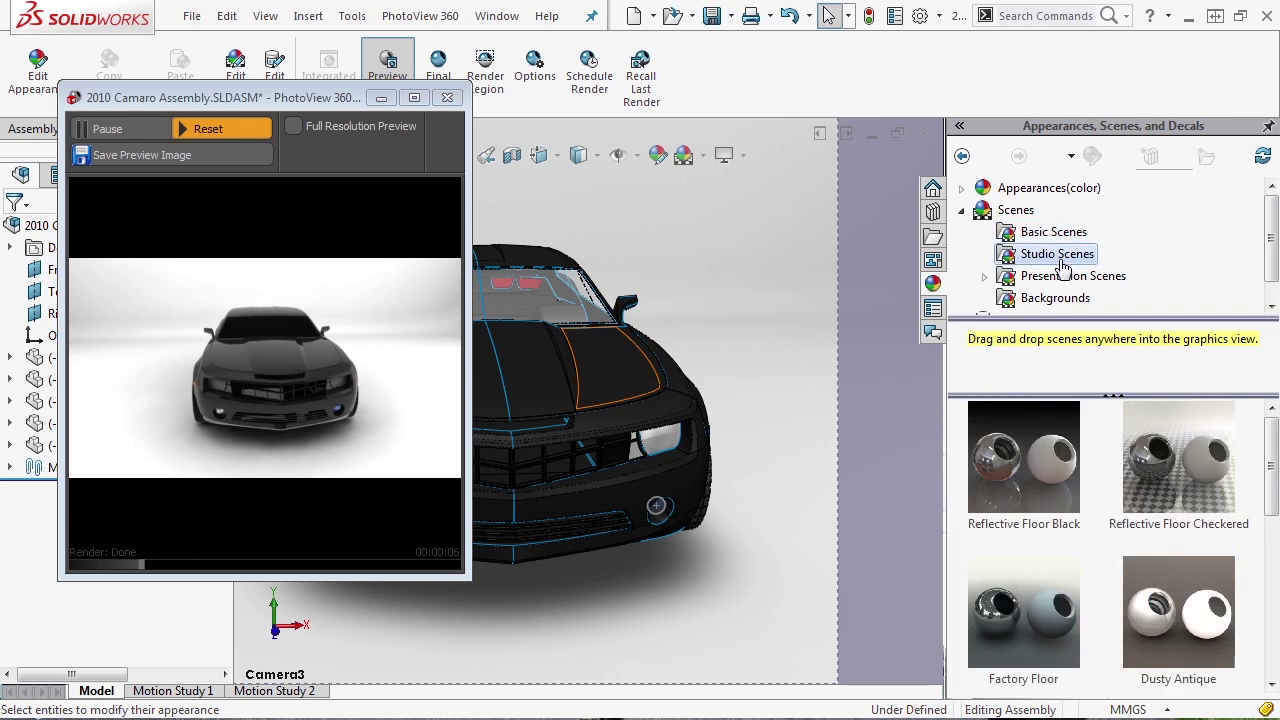
{"action": "mouse_move", "coordinate": [1023, 458]}
{"action": "double_click", "coordinate": [1058, 465]}
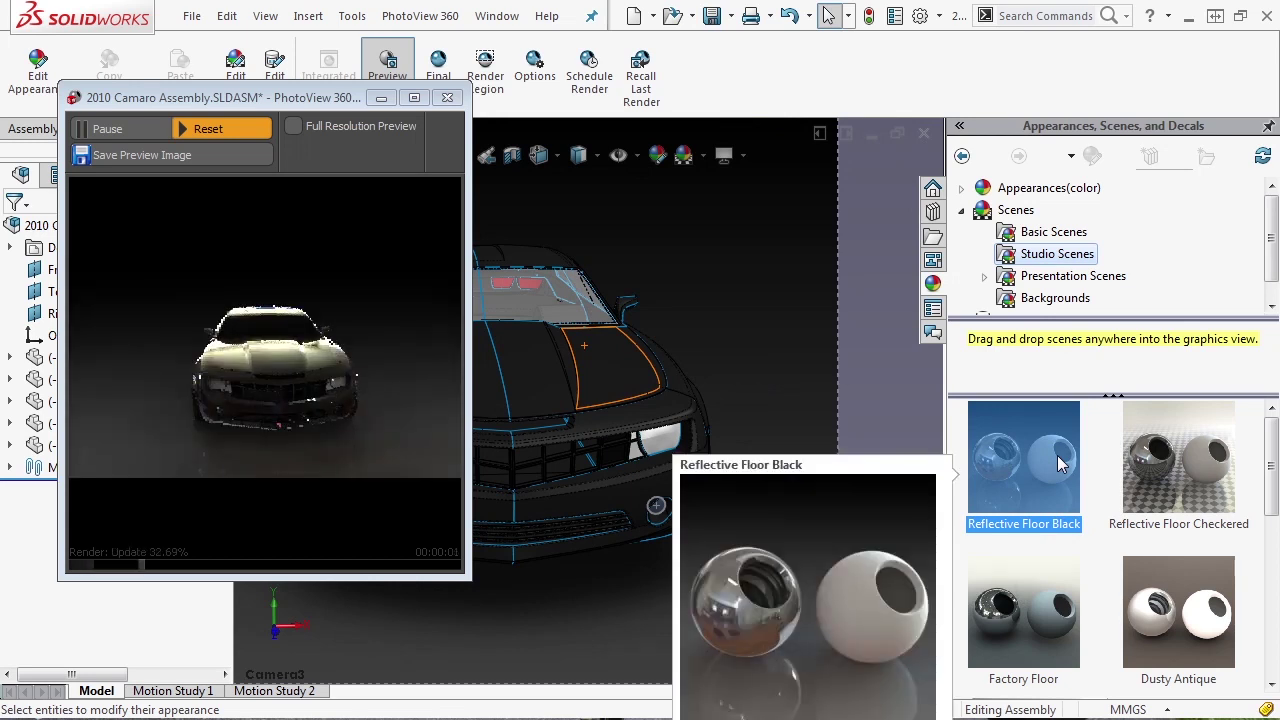
{"action": "double_click", "coordinate": [1197, 482]}
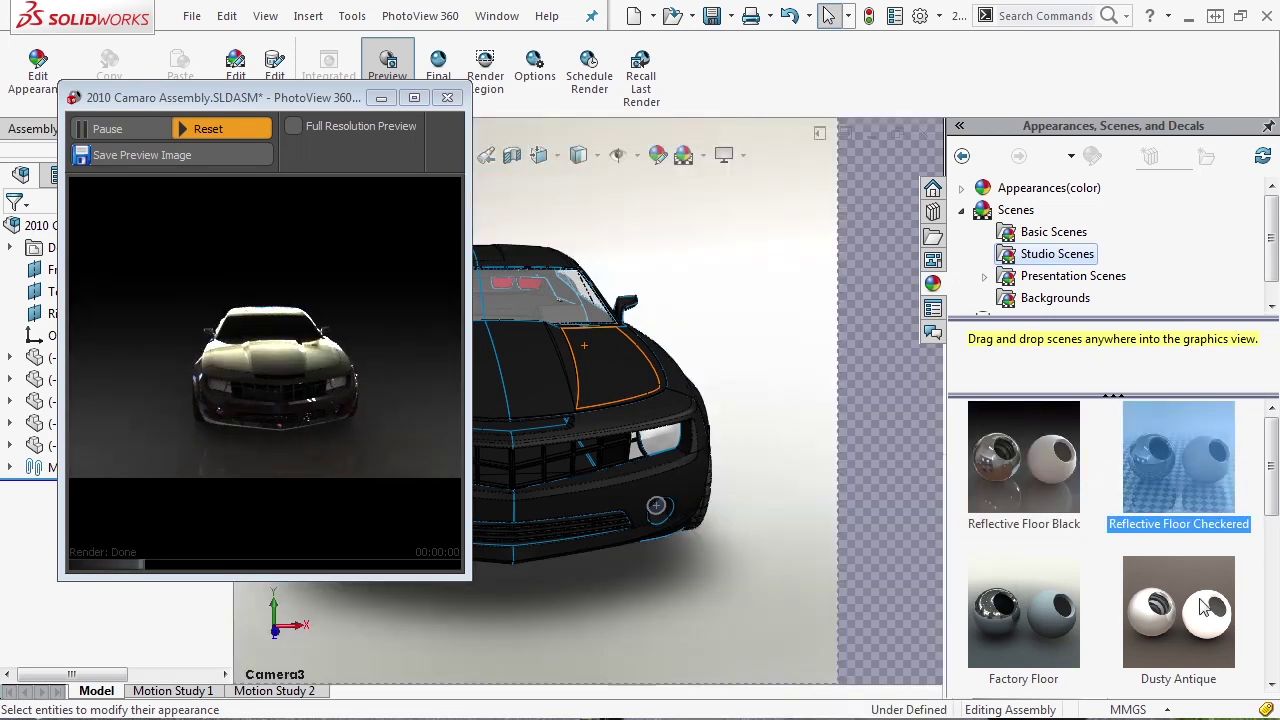
{"action": "double_click", "coordinate": [1062, 607]}
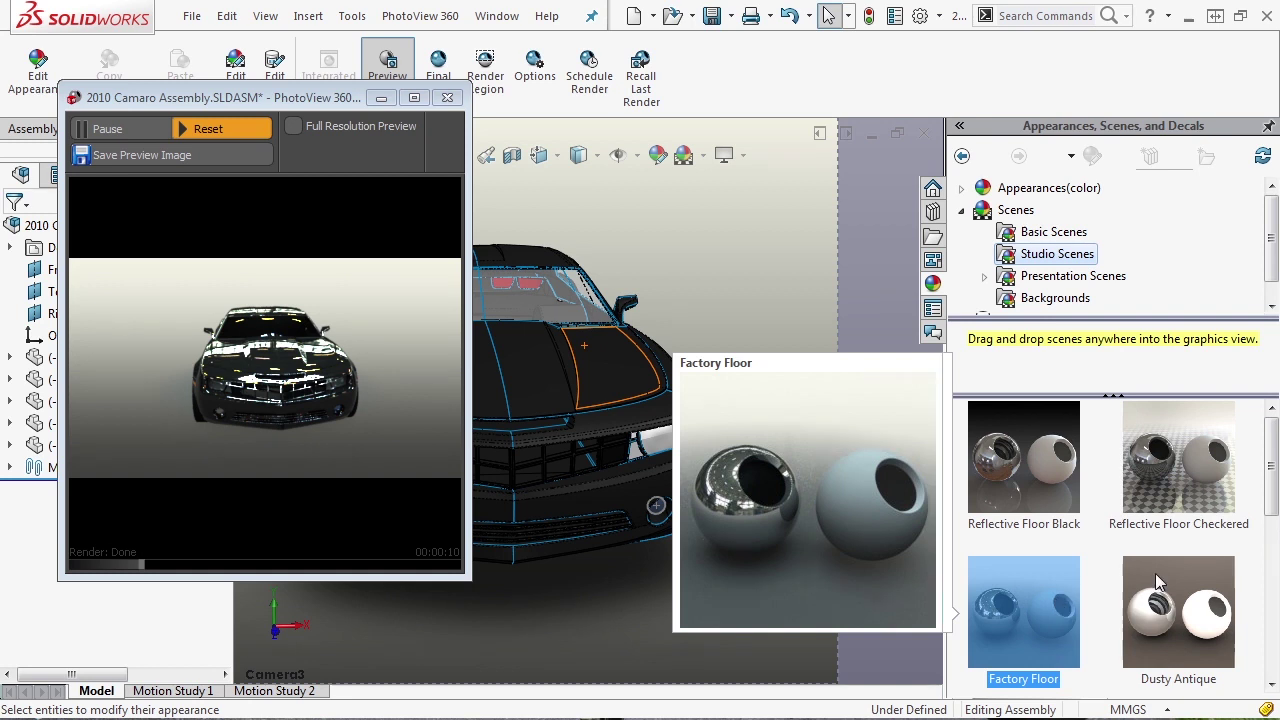
{"action": "left_click_drag", "start_coordinate": [1274, 500], "coordinate": [1274, 627]}
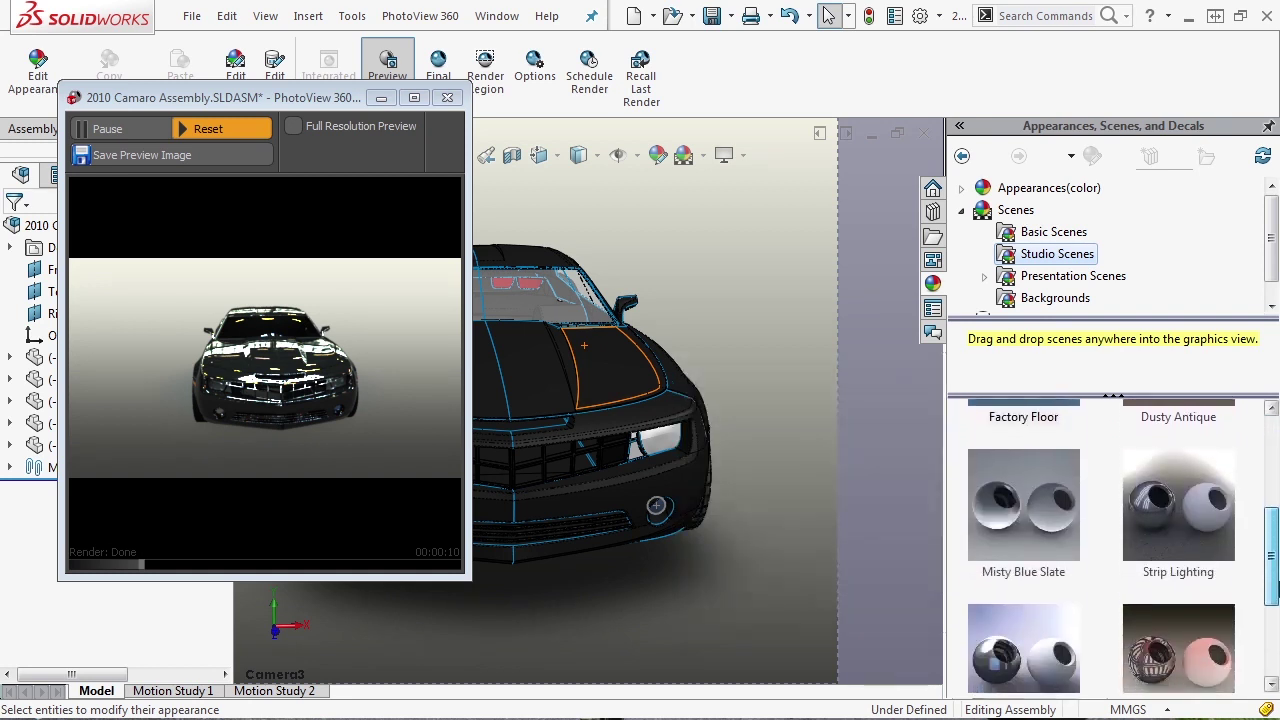
{"action": "left_click", "coordinate": [1194, 560]}
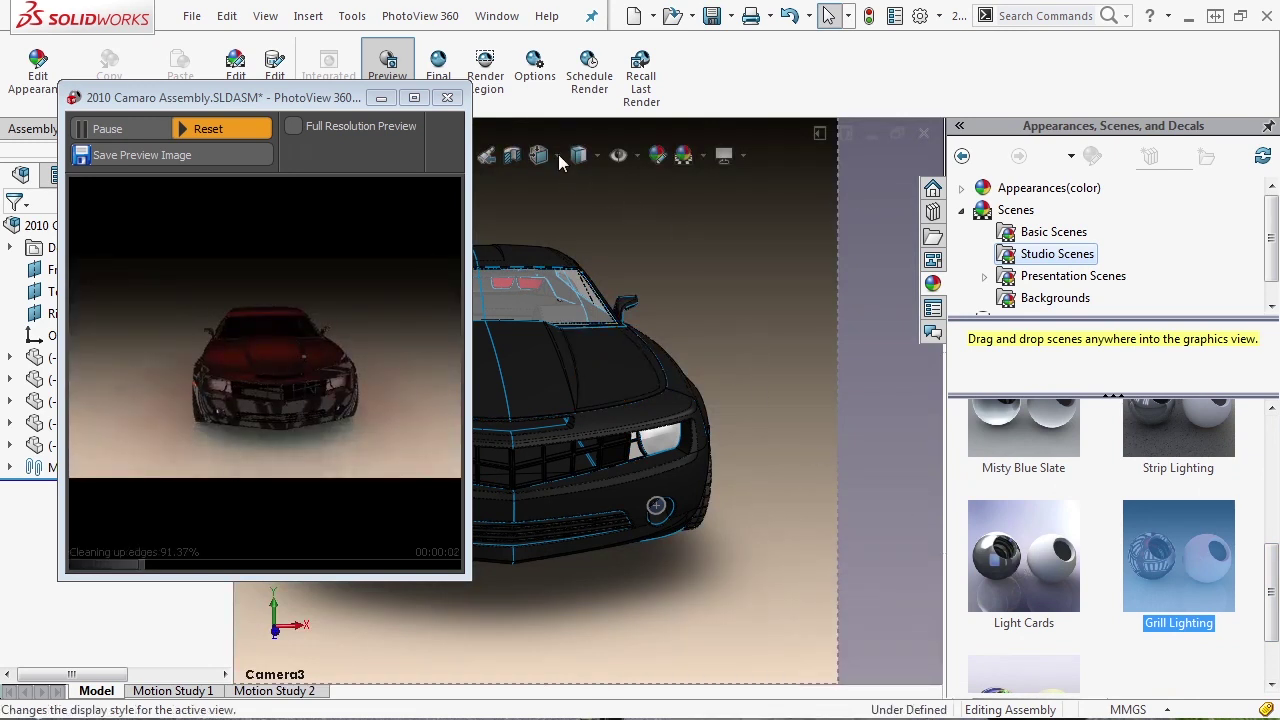
From side Camera4, try Light Cards, keep Strip Lighting, then return to Camera3.
{"action": "left_click", "coordinate": [552, 153]}
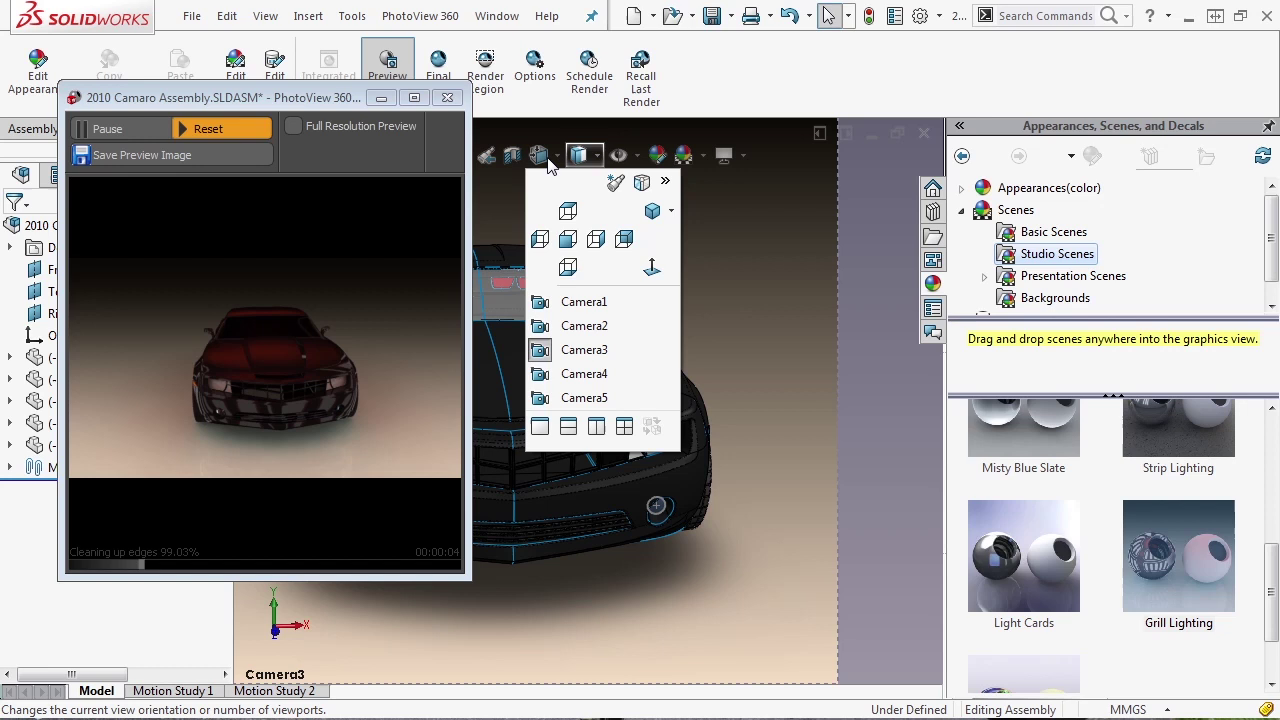
{"action": "left_click", "coordinate": [585, 375]}
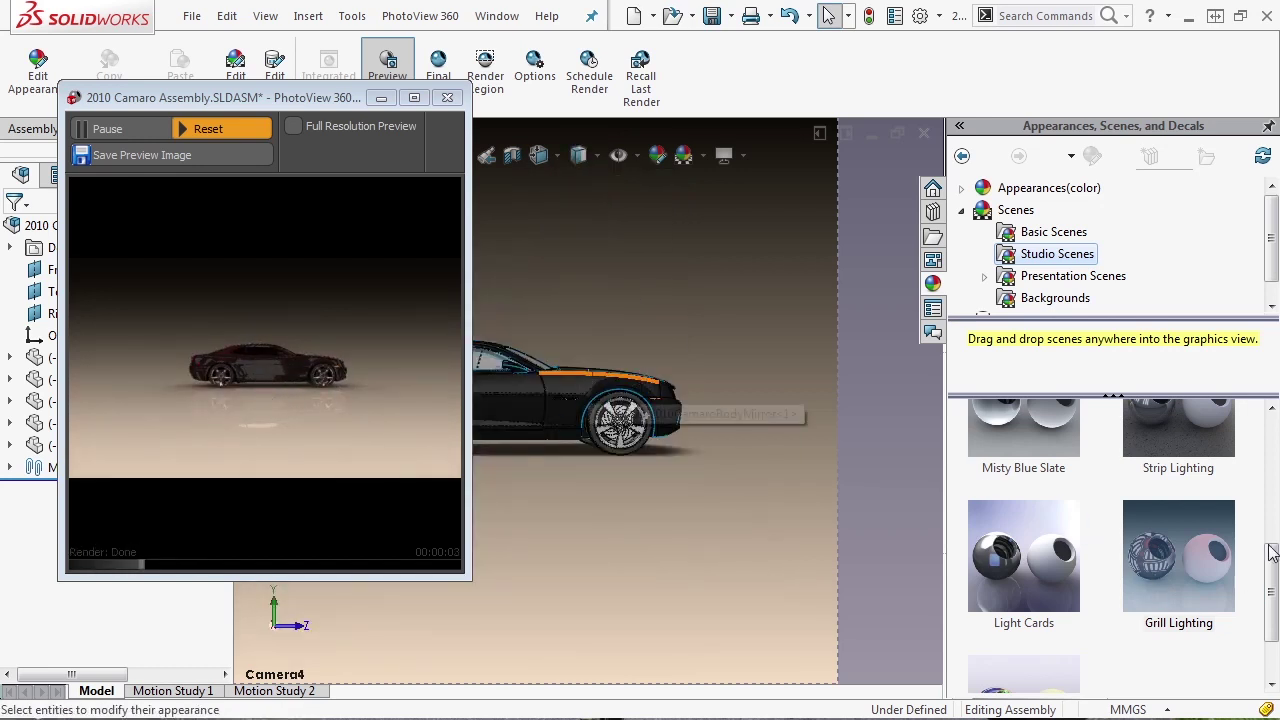
{"action": "left_click", "coordinate": [1052, 556]}
{"action": "double_click", "coordinate": [1021, 563]}
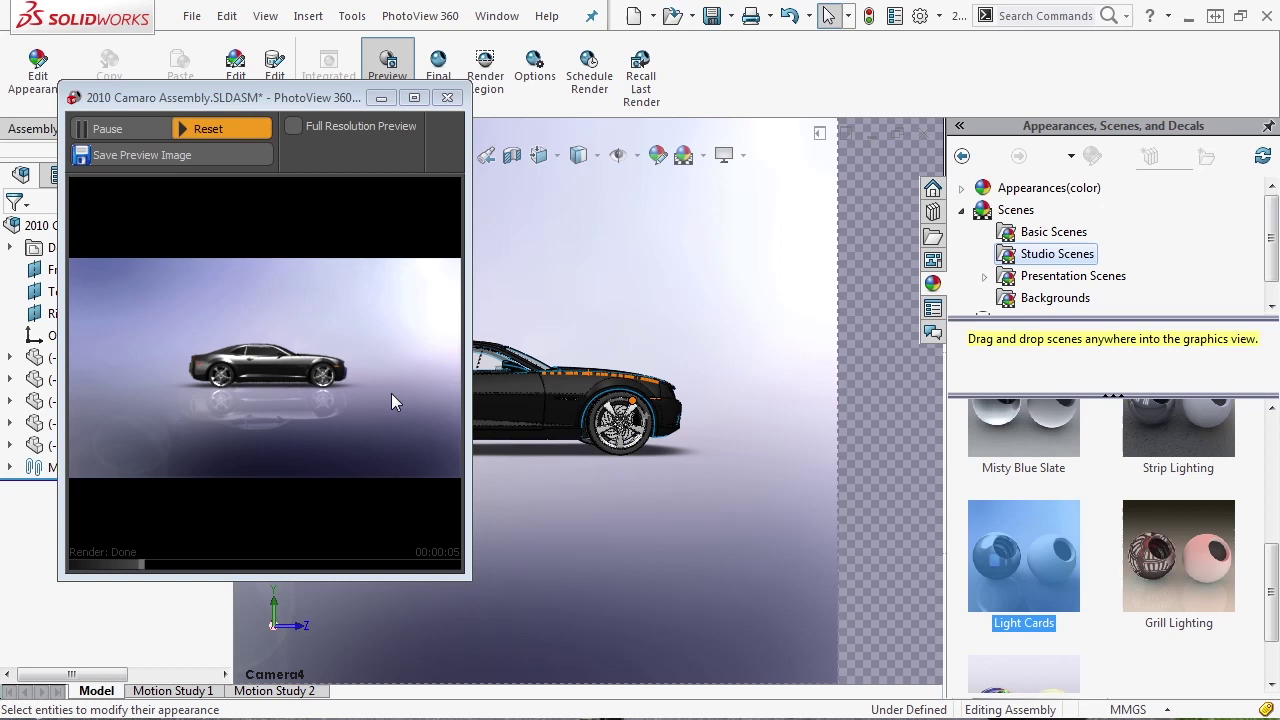
{"action": "left_click", "coordinate": [1208, 430]}
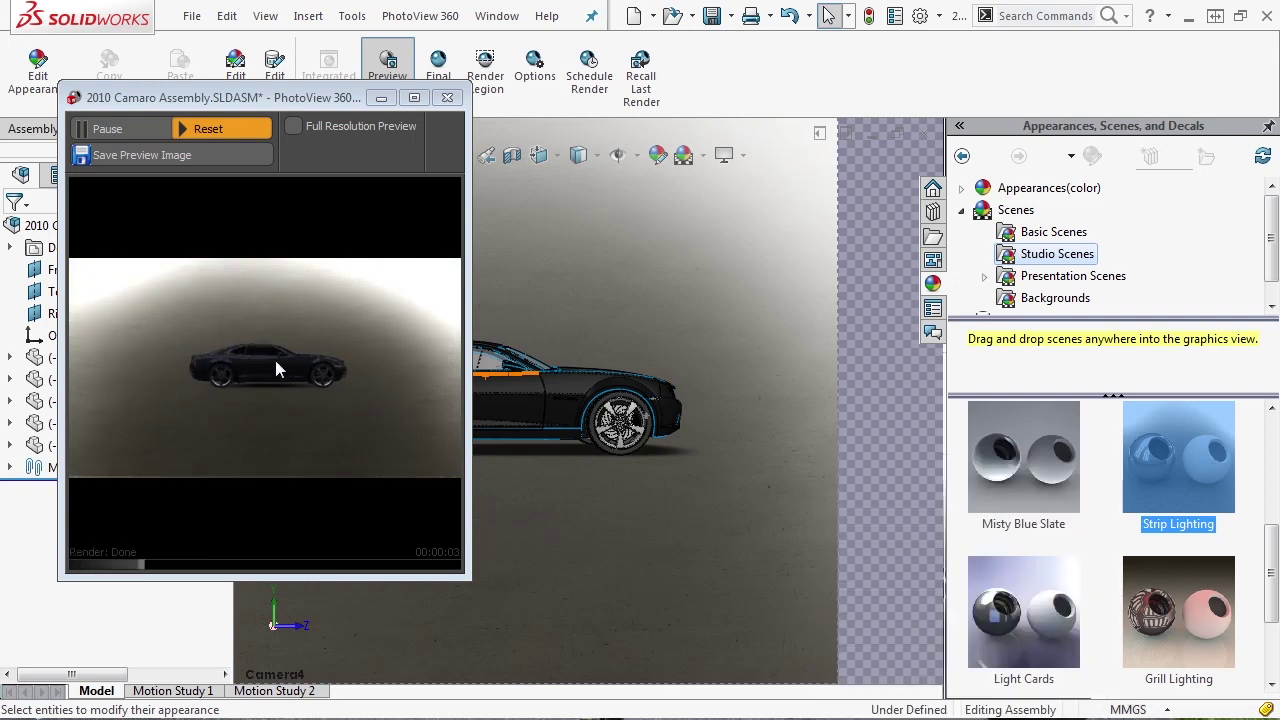
{"action": "left_click", "coordinate": [538, 155]}
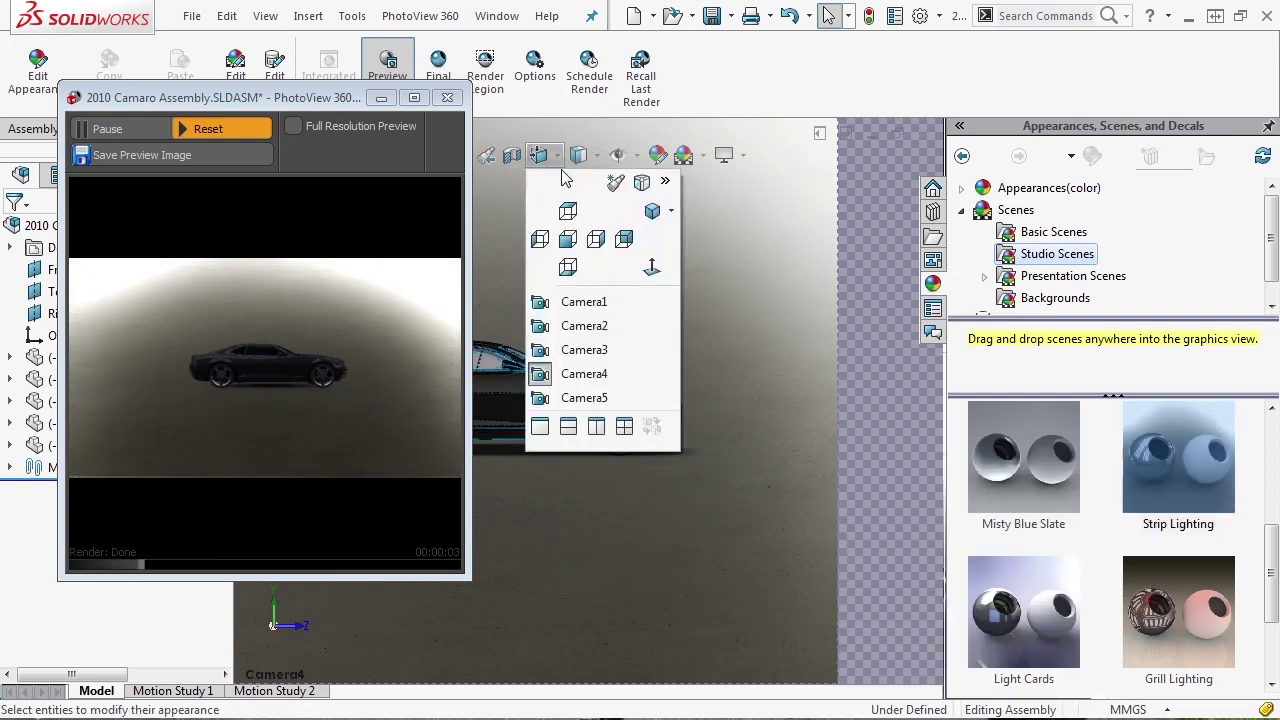
{"action": "left_click", "coordinate": [594, 354]}
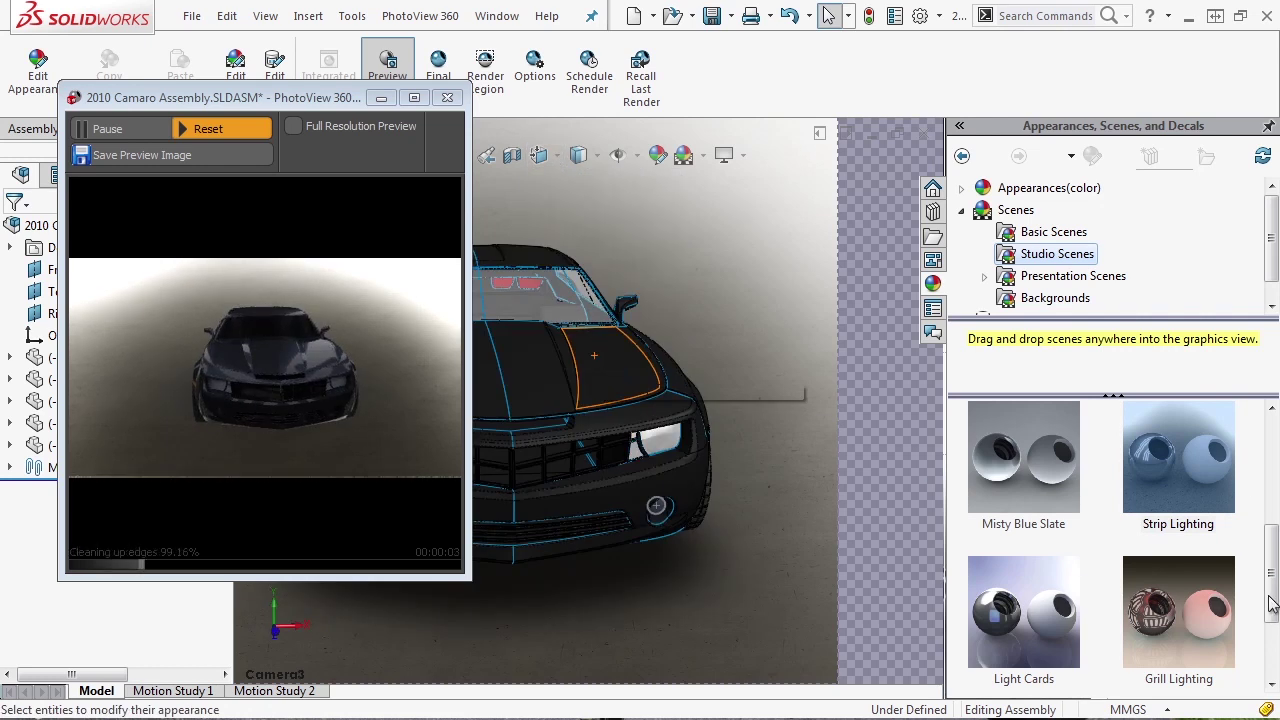
Apply the snowy forest Landscape 1 Image 1 from Presentation Scenes to the Camaro.
{"action": "left_click_drag", "start_coordinate": [1220, 505], "coordinate": [1025, 283]}
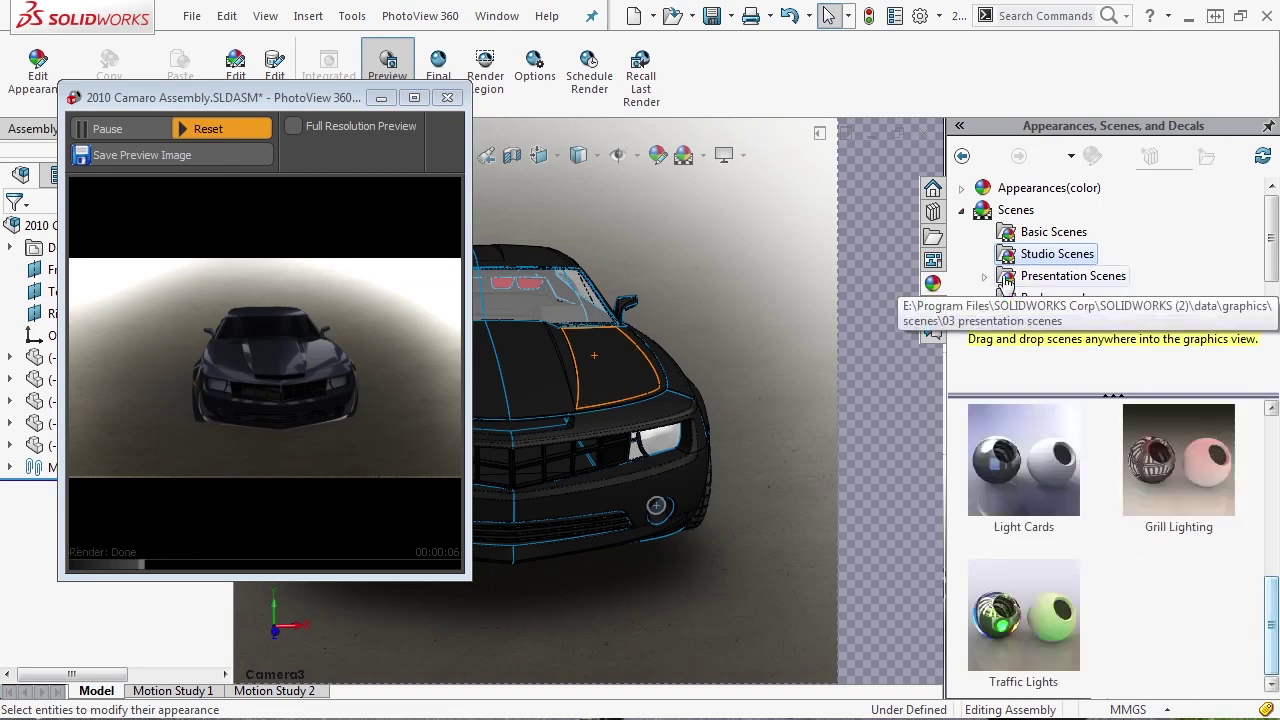
{"action": "left_click", "coordinate": [984, 277]}
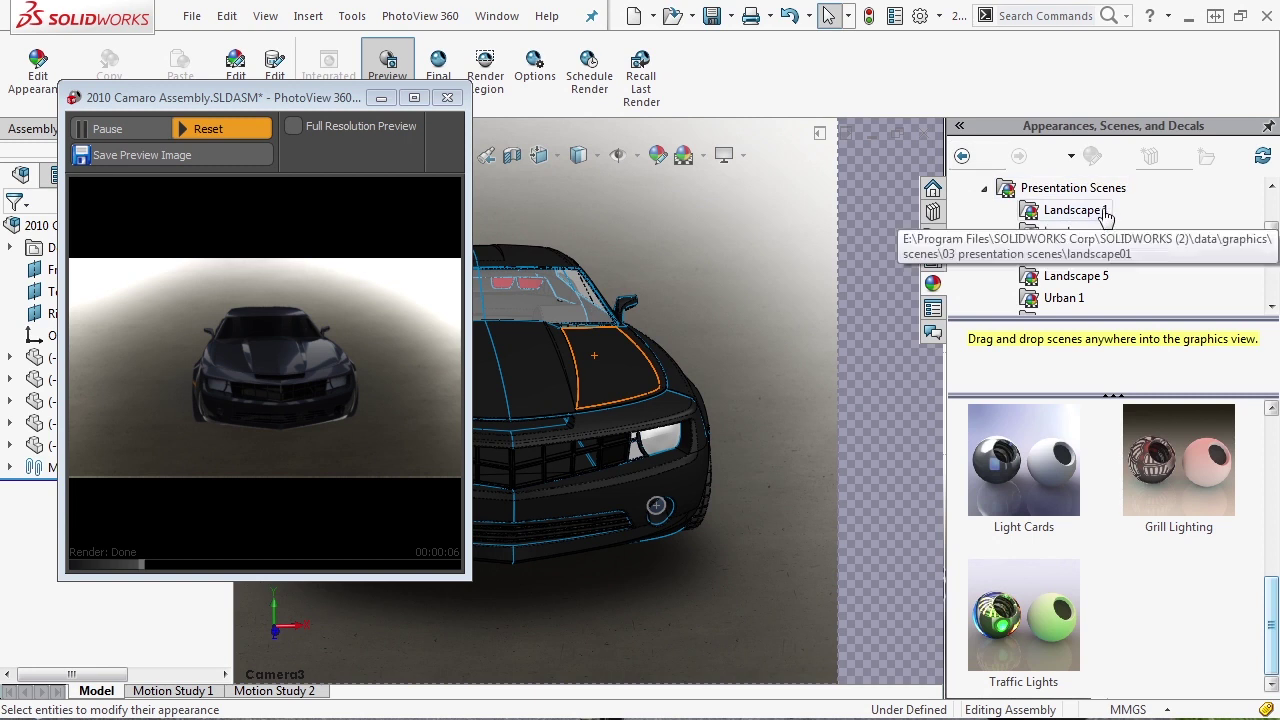
{"action": "mouse_move", "coordinate": [1270, 240]}
{"action": "left_mouse_down"}
{"action": "mouse_move", "coordinate": [1273, 281]}
{"action": "mouse_move", "coordinate": [1271, 236]}
{"action": "left_mouse_up"}
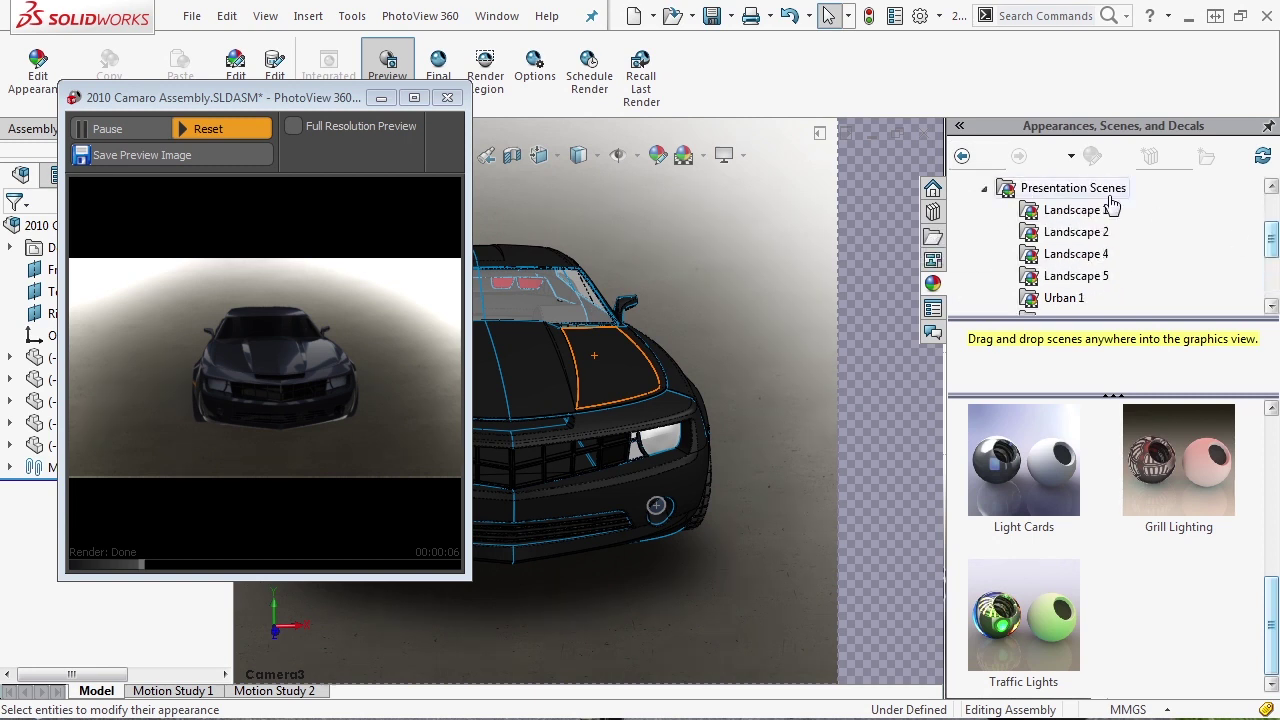
{"action": "left_click", "coordinate": [1078, 214]}
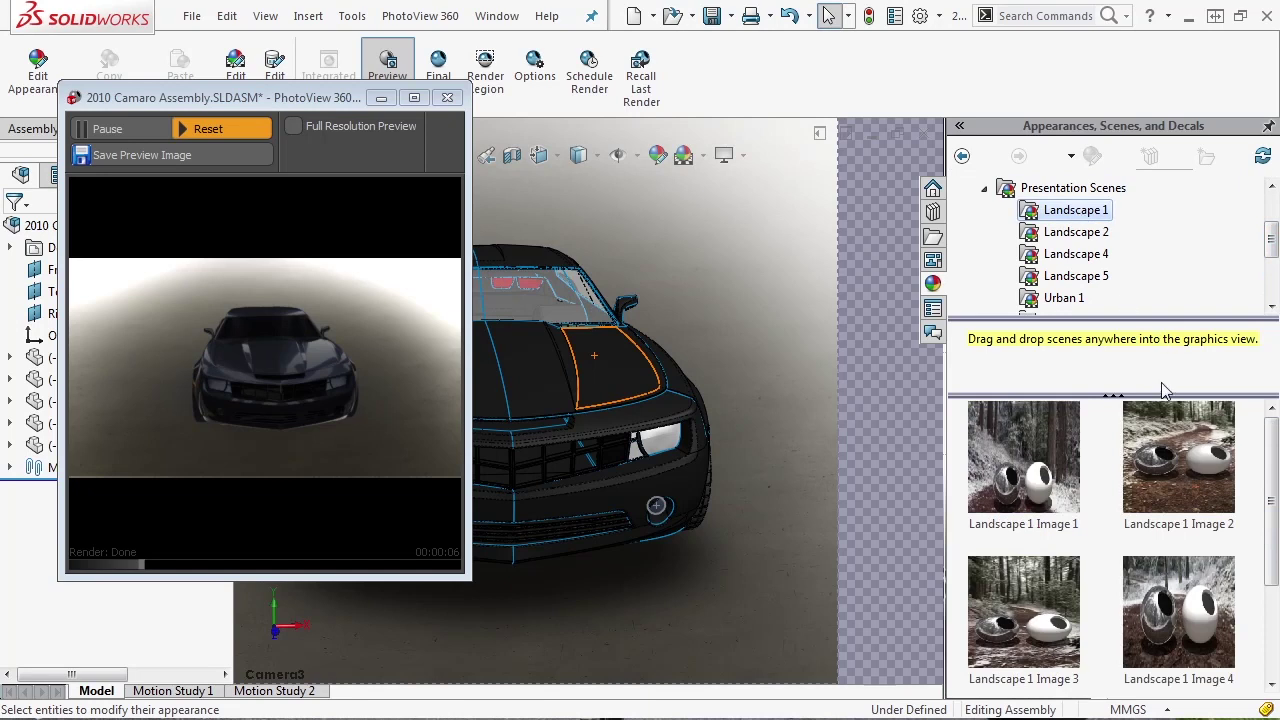
{"action": "left_click", "coordinate": [1055, 457]}
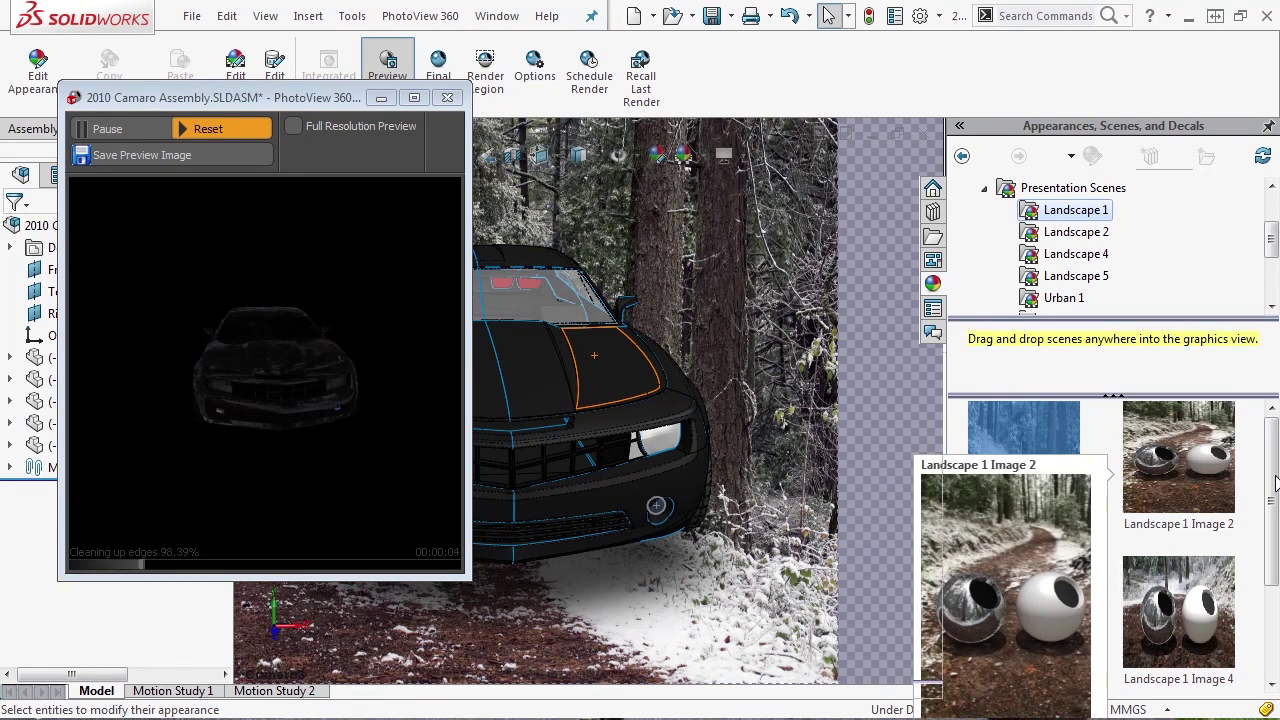
{"action": "scroll", "coordinate": [1275, 500], "scroll_direction": "down", "scroll_amount": 1}
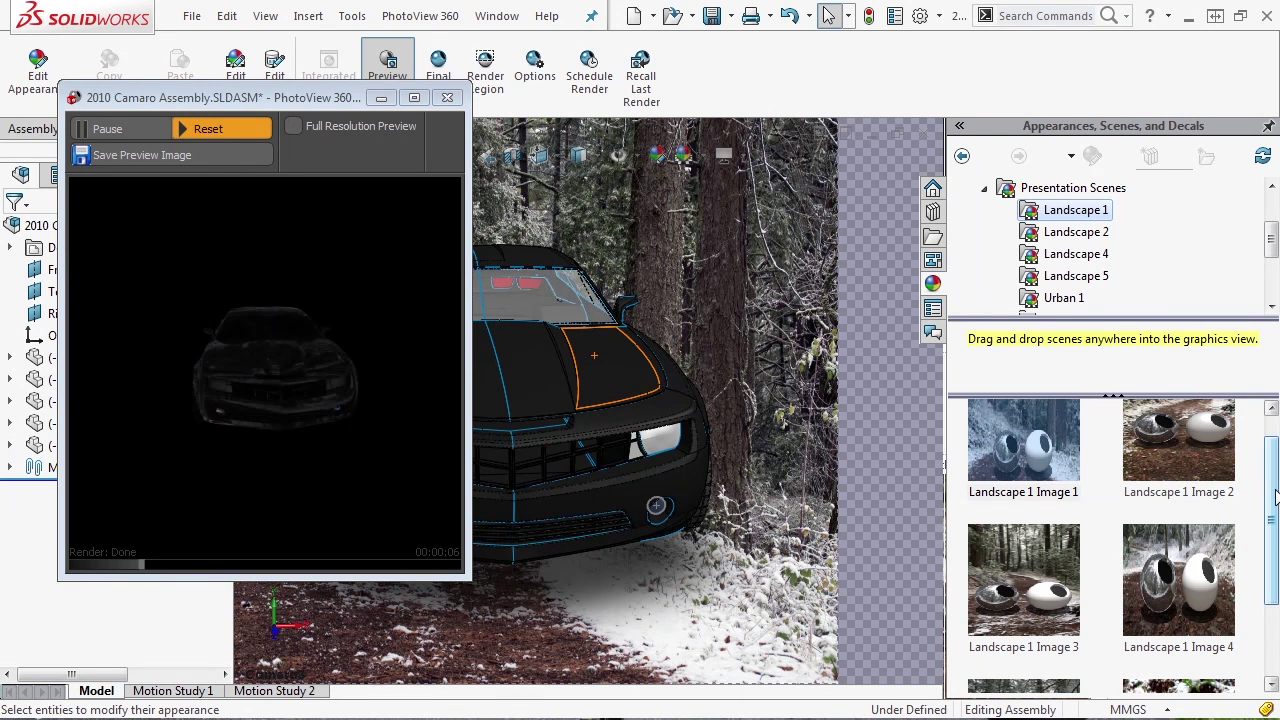
{"action": "scroll", "coordinate": [1276, 497], "scroll_direction": "down", "scroll_amount": 2}
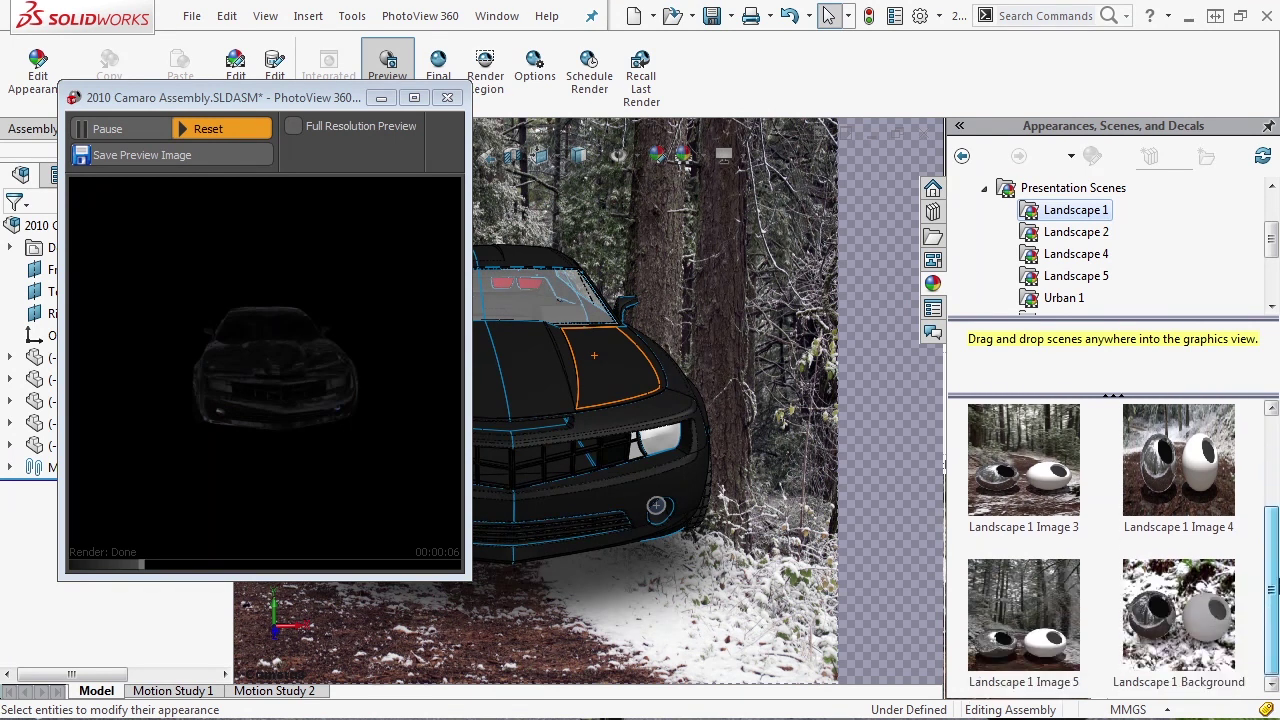
Apply the Landscape 5 Image 3 dry-ground scene to the Camaro and close the preview.
{"action": "left_click", "coordinate": [1077, 277]}
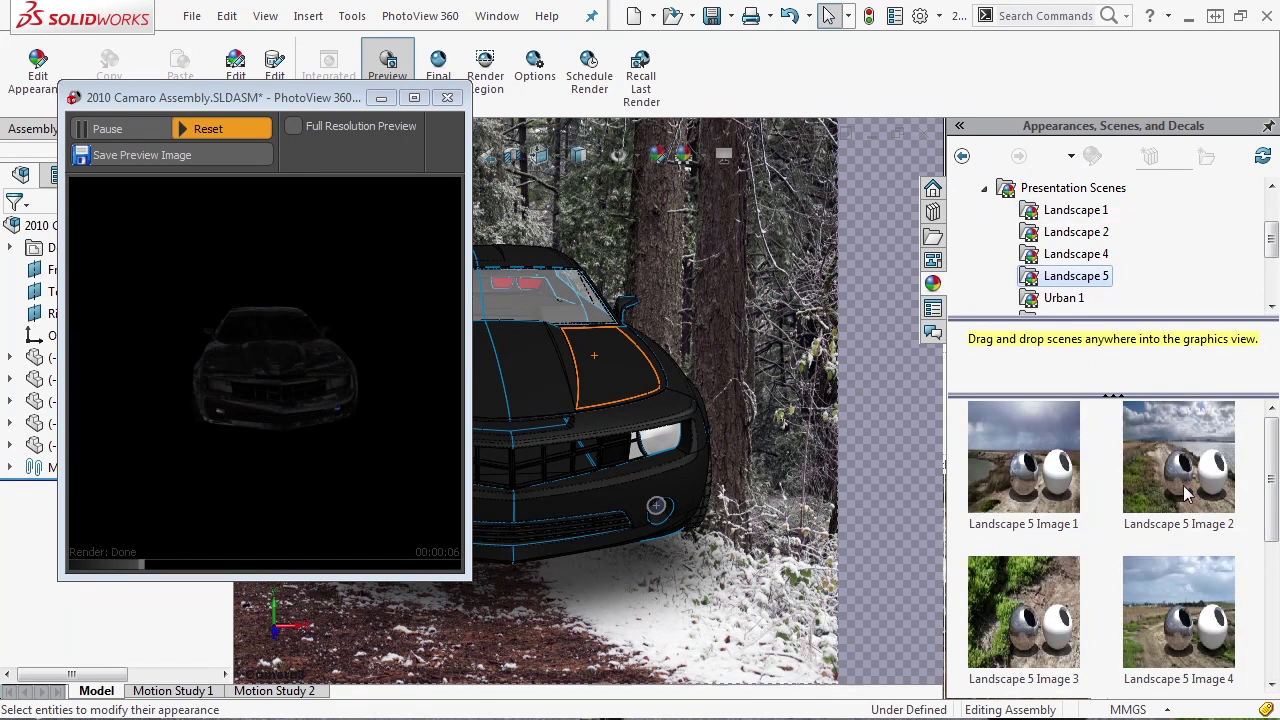
{"action": "double_click", "coordinate": [1052, 604]}
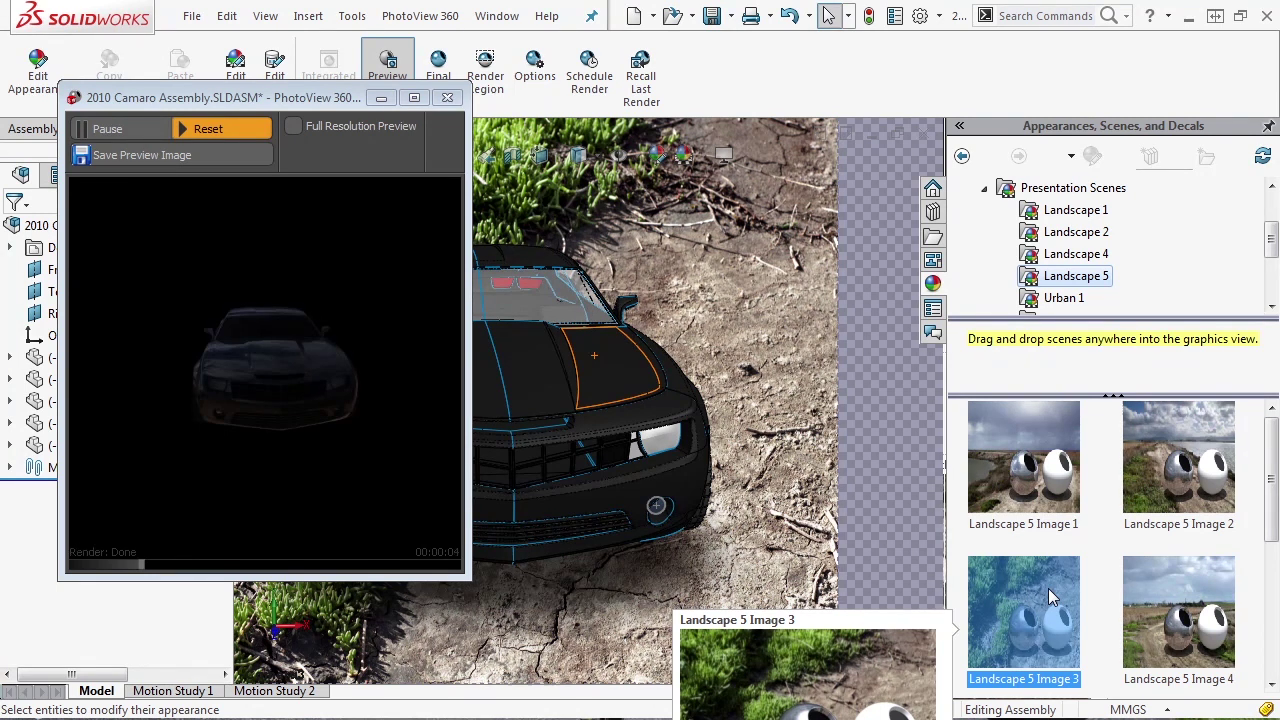
{"action": "mouse_move", "coordinate": [1178, 612]}
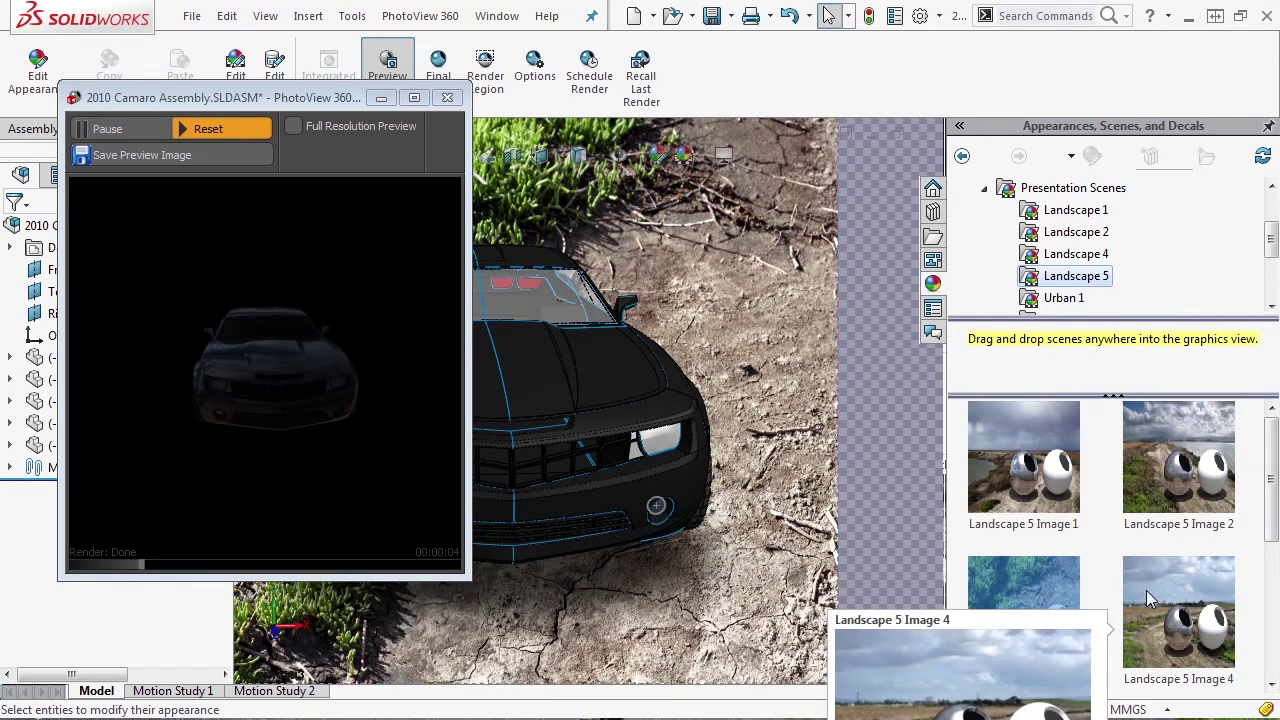
{"action": "left_click", "coordinate": [1108, 588]}
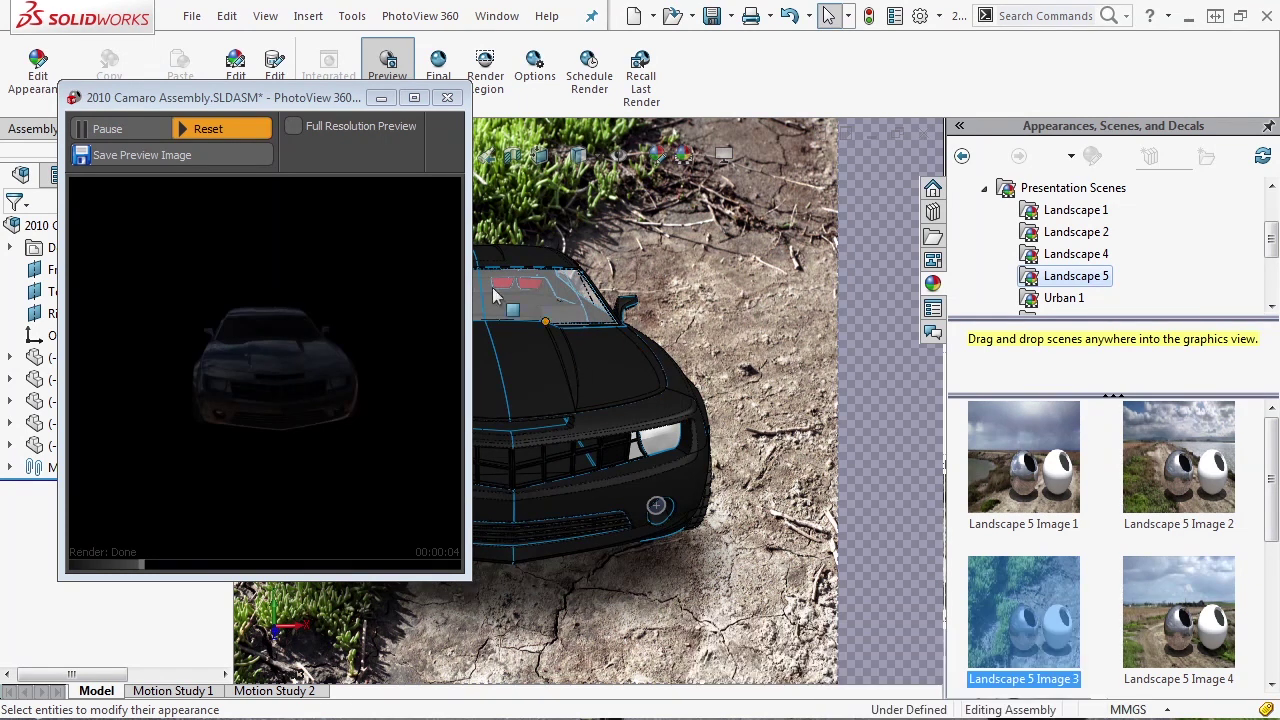
{"action": "left_click", "coordinate": [447, 97]}
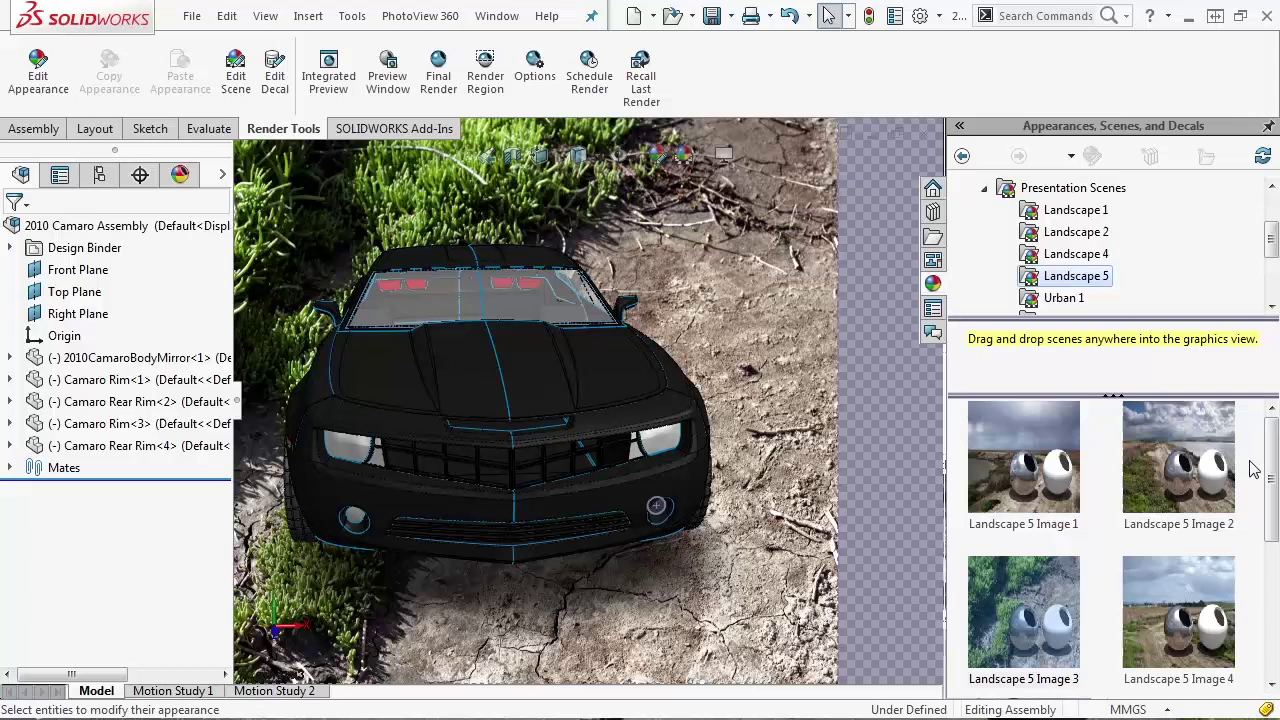
Try the Urban 1 Image 2 street scene on the Camaro.
{"action": "left_click", "coordinate": [1063, 297]}
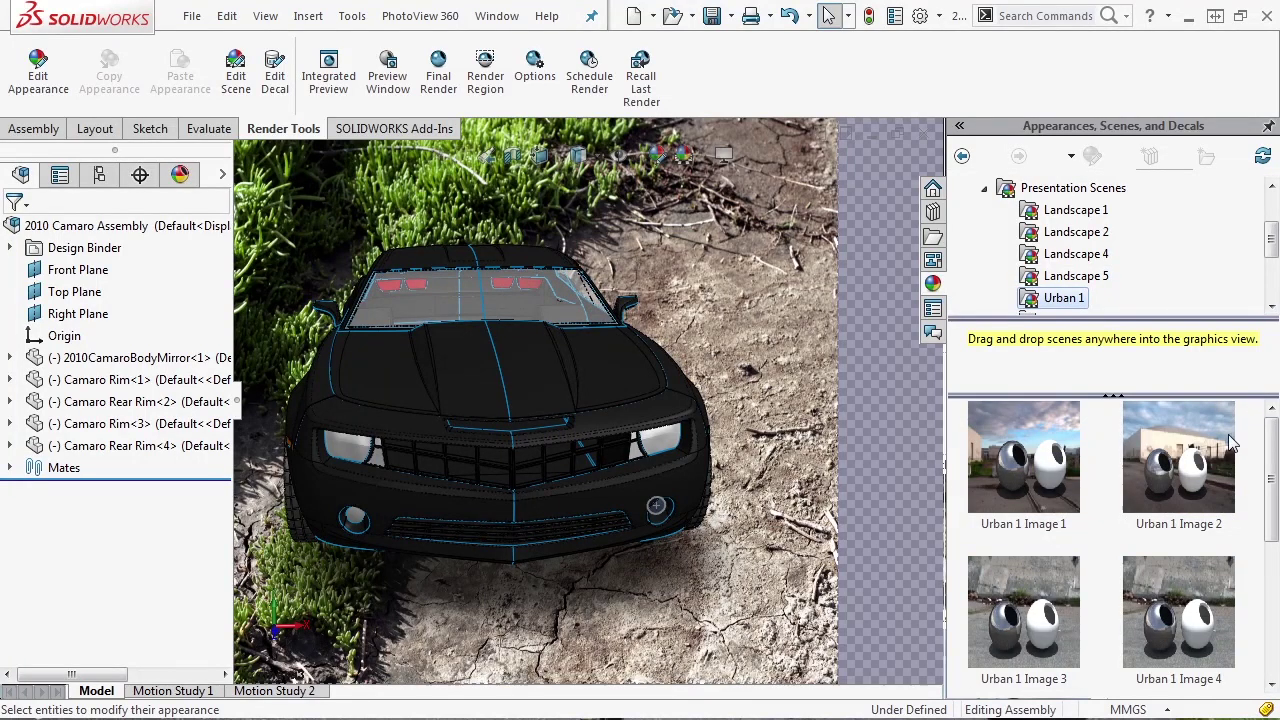
{"action": "left_click", "coordinate": [1213, 492]}
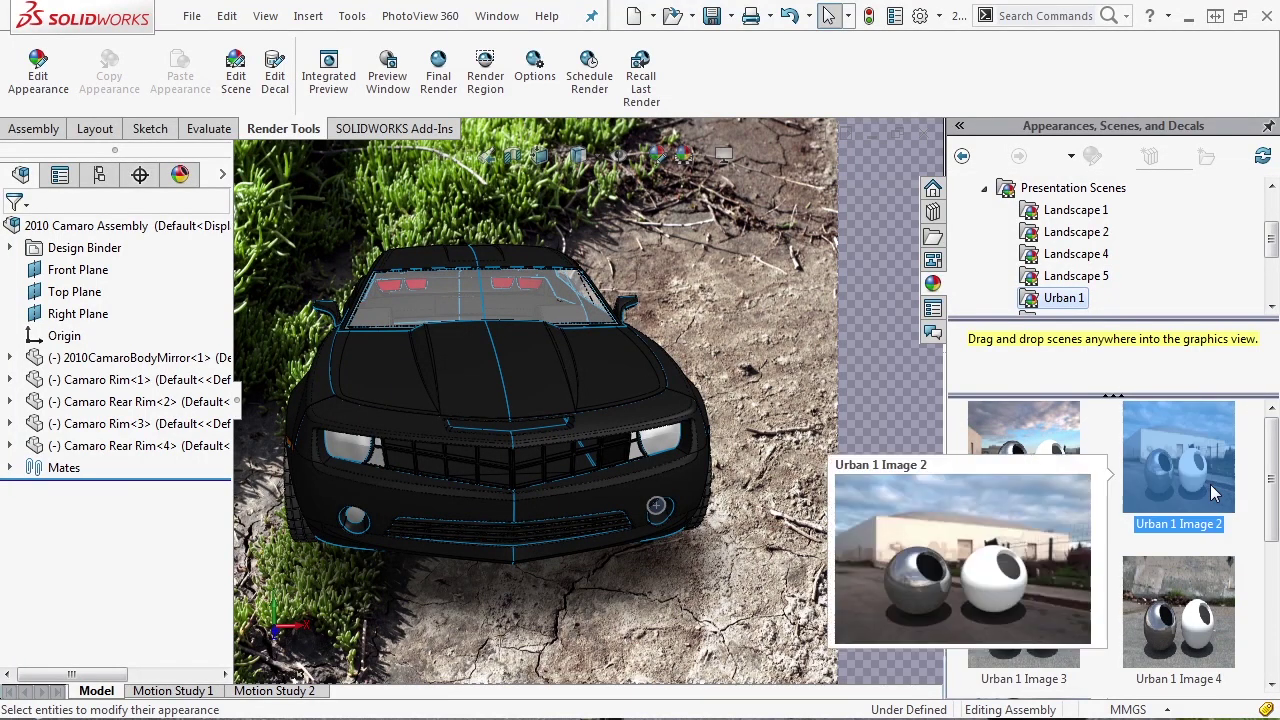
{"action": "double_click", "coordinate": [1192, 473]}
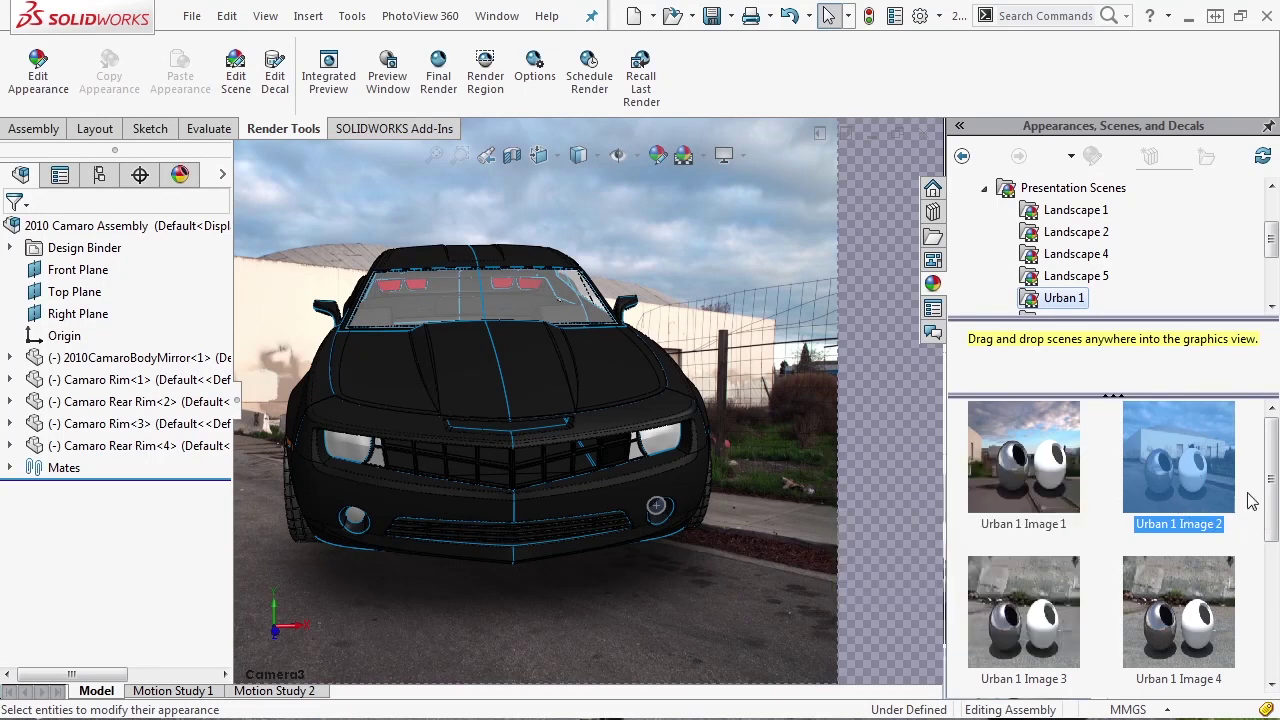
Apply the Urban 1 Image 5 bare-trees scene and hide the FeatureManager tree.
{"action": "scroll", "coordinate": [1248, 515], "scroll_direction": "down", "scroll_amount": 3}
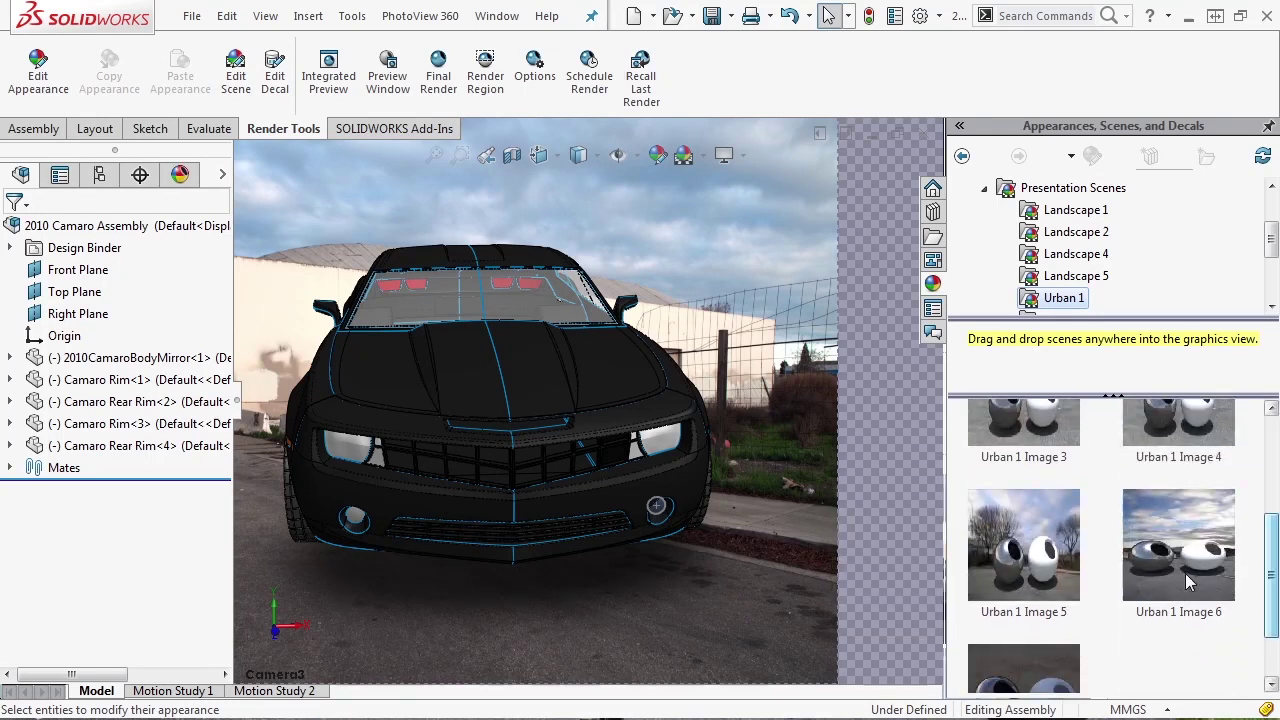
{"action": "left_click", "coordinate": [1048, 575]}
{"action": "double_click", "coordinate": [1048, 575]}
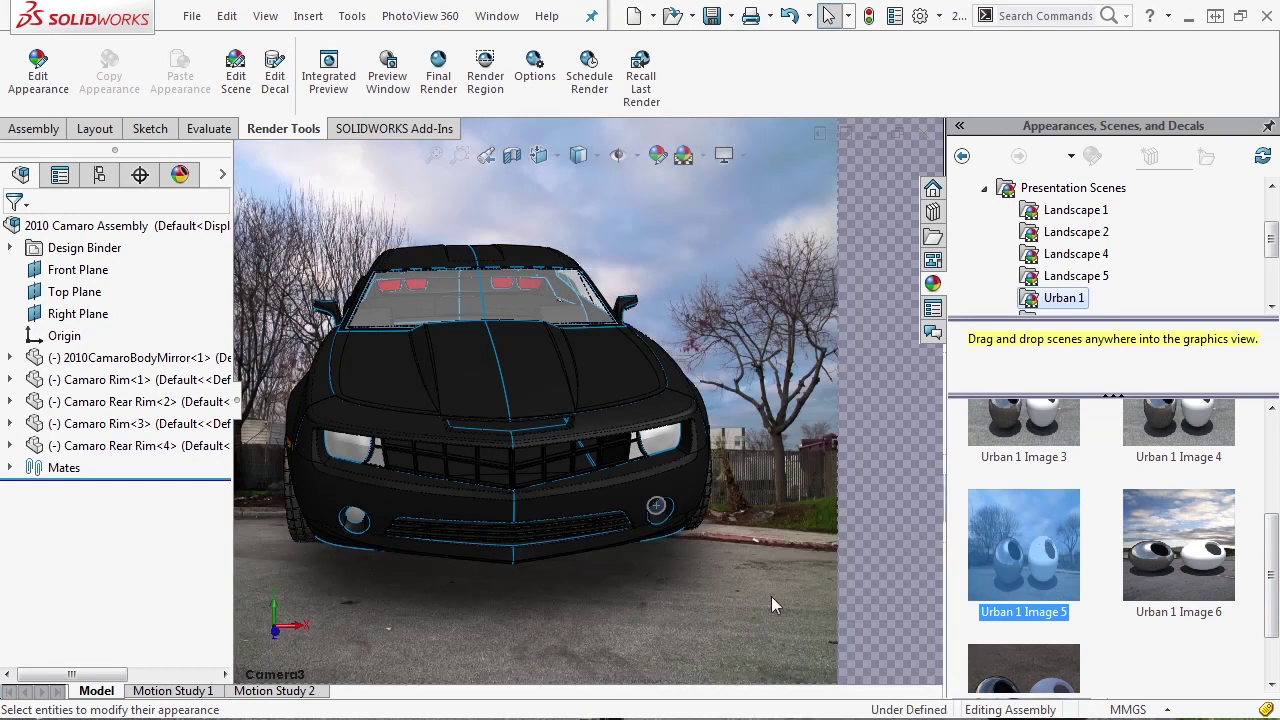
{"action": "left_click", "coordinate": [237, 408]}
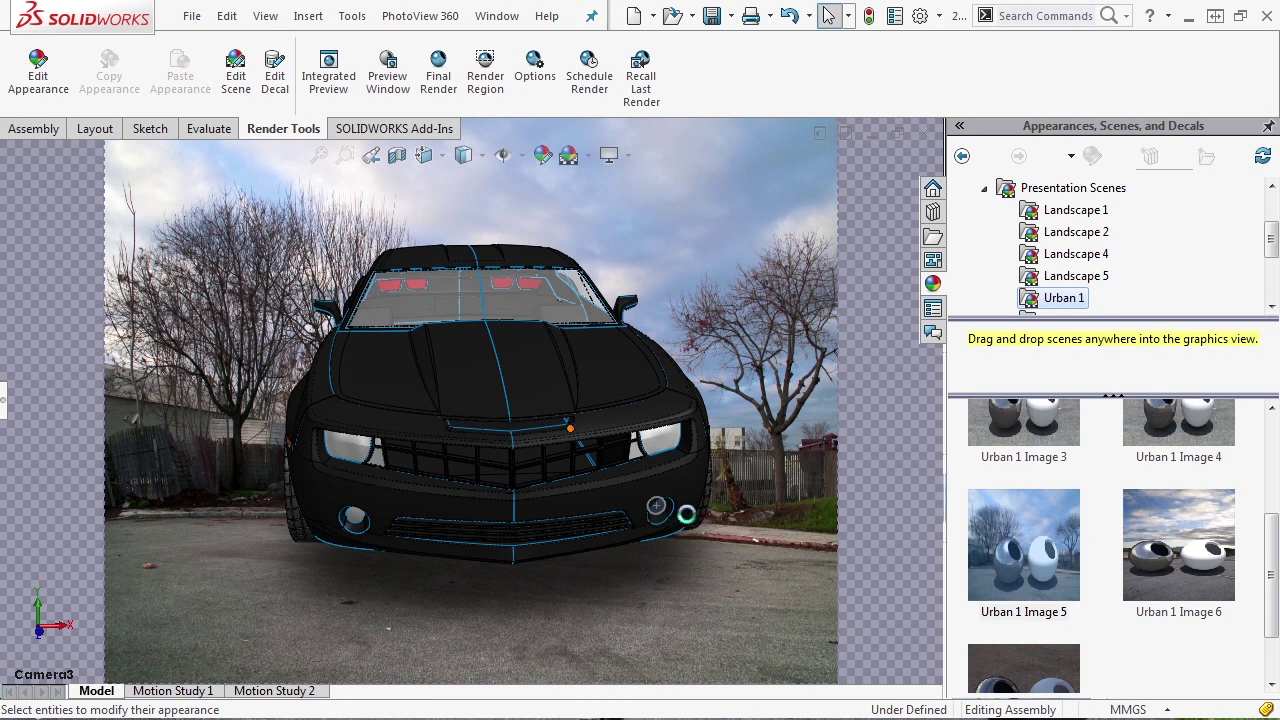
Show the Camaro side-on from the Front view, zoomed out, in a PhotoView 360 preview.
{"action": "key", "text": "ctrl+1"}
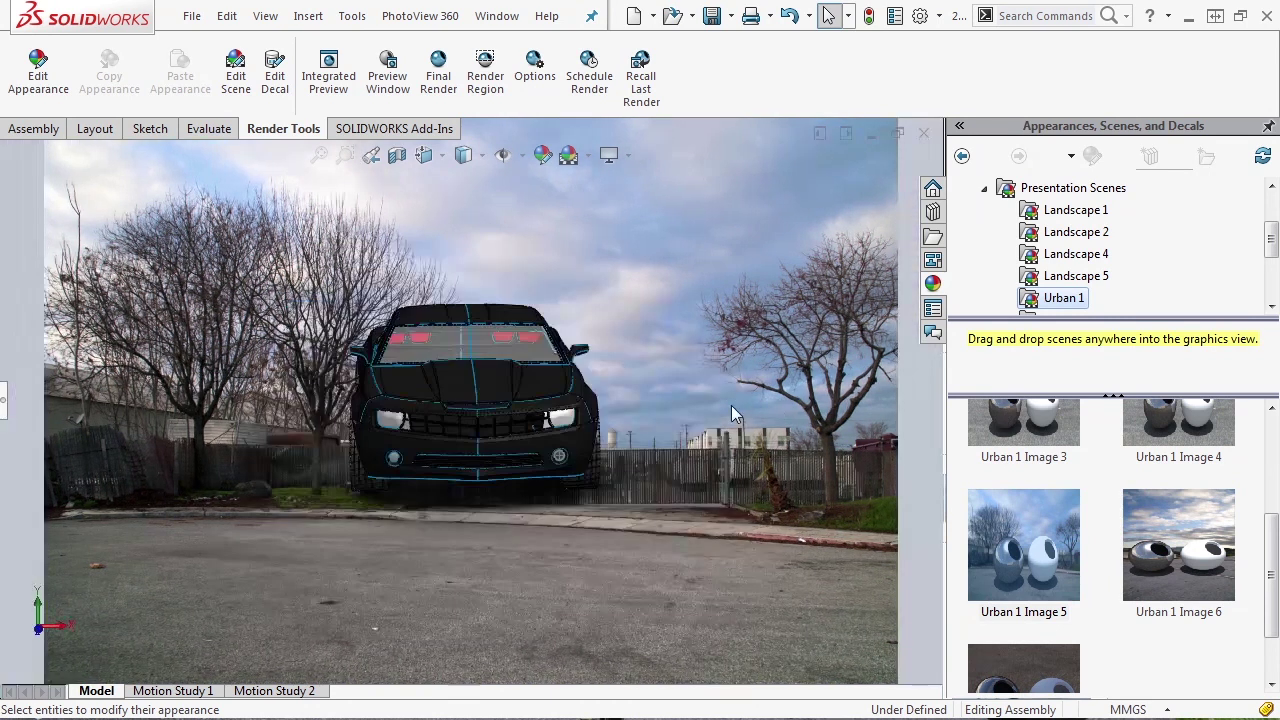
{"action": "key", "text": "ctrl+7"}
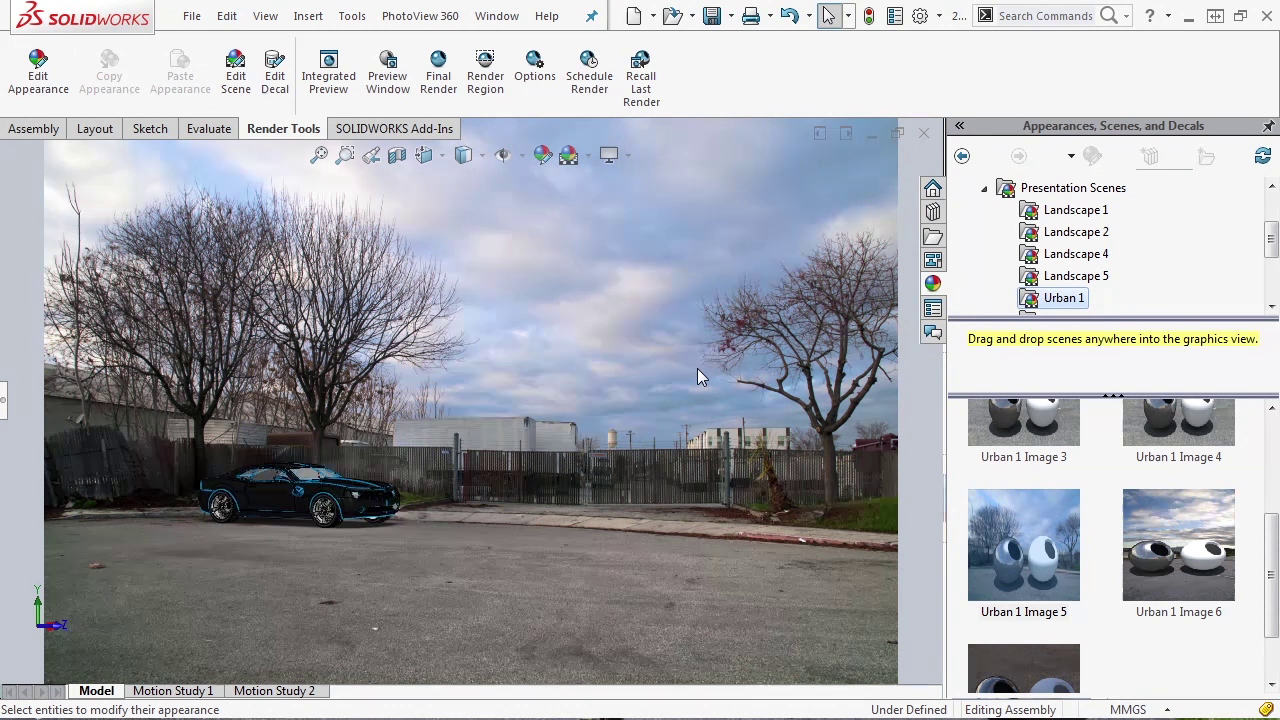
{"action": "left_click", "coordinate": [403, 84]}
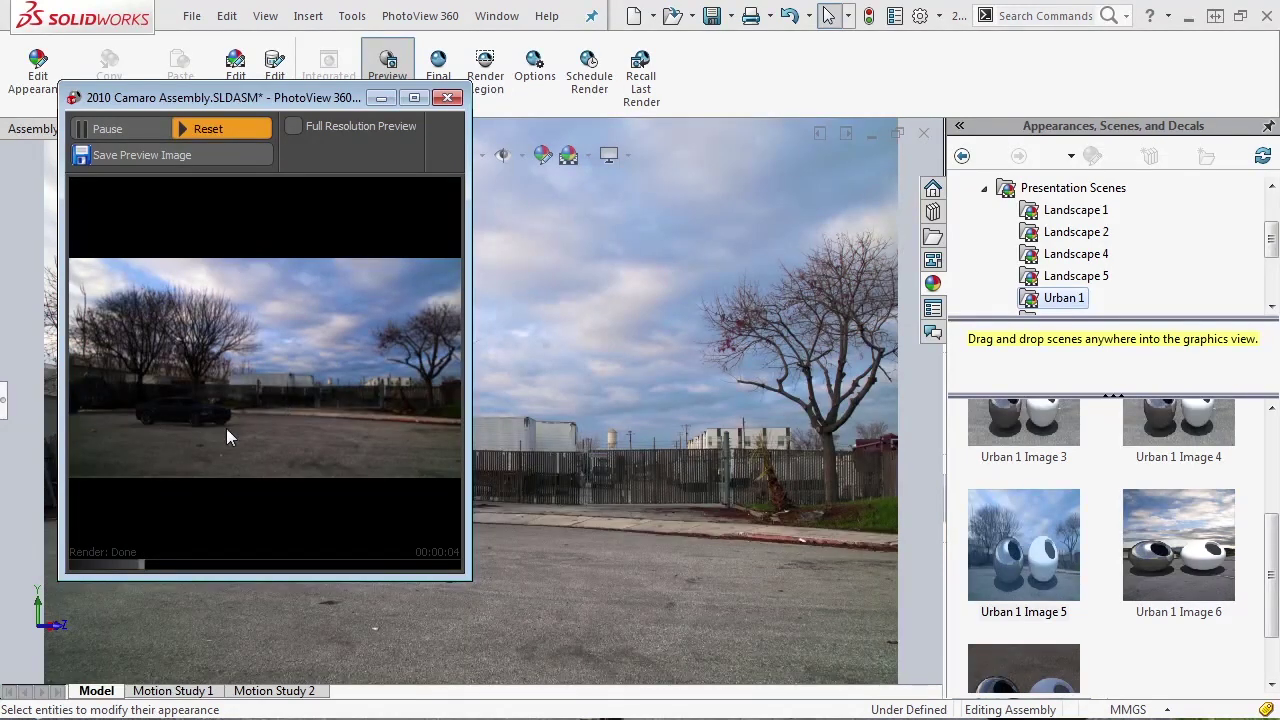
Move the rendered preview aside, close it, and scroll the scenes list to Urban 4.
{"action": "left_click_drag", "start_coordinate": [338, 101], "coordinate": [816, 204]}
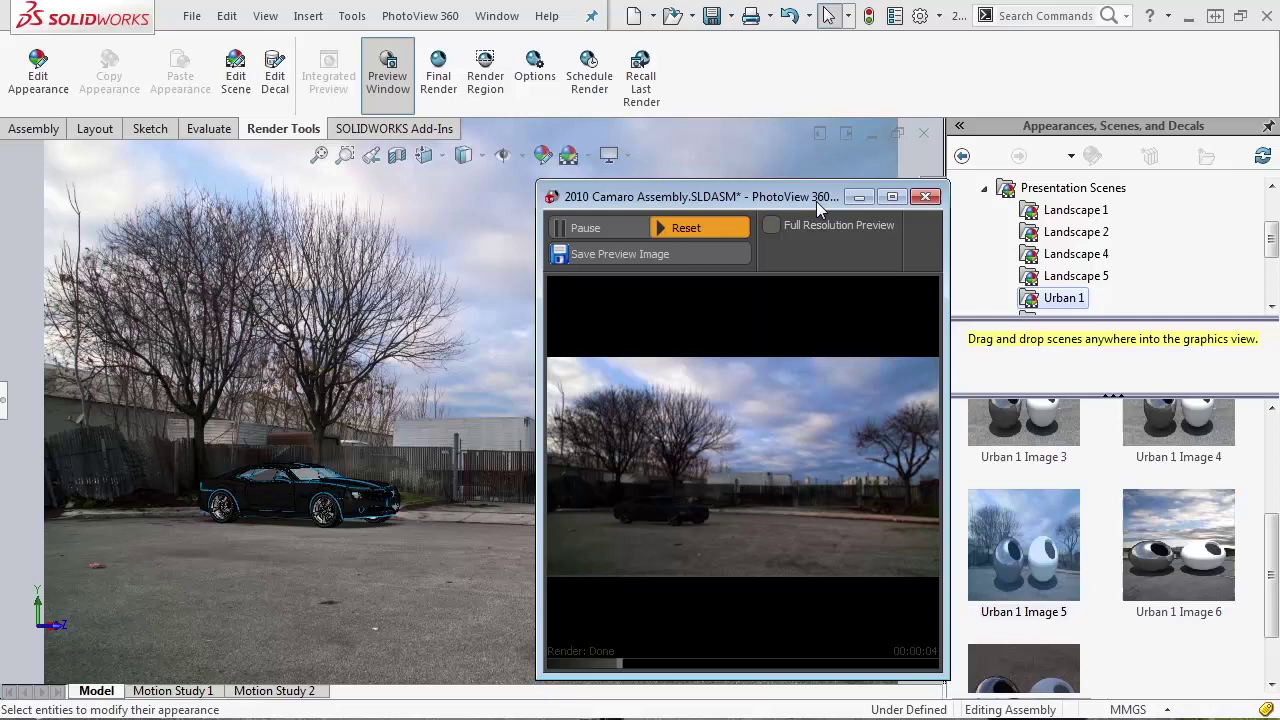
{"action": "left_click_drag", "start_coordinate": [816, 201], "coordinate": [368, 131]}
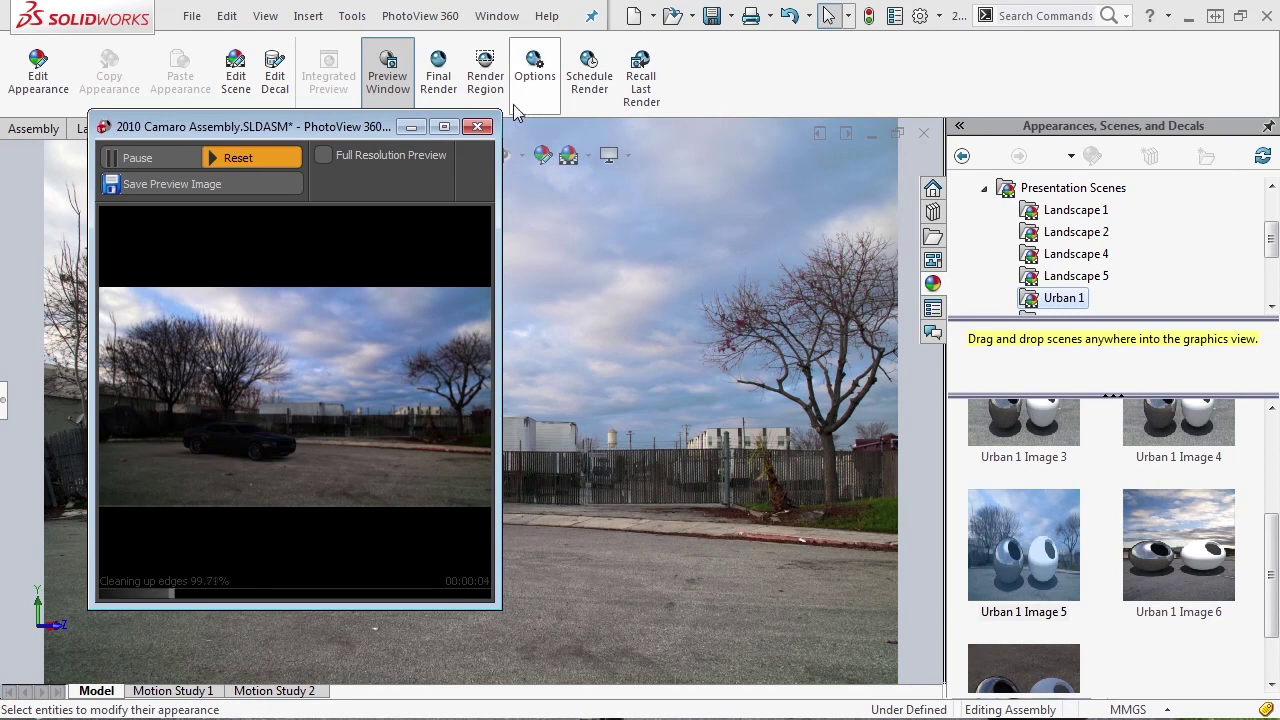
{"action": "left_click", "coordinate": [477, 126]}
{"action": "mouse_move", "coordinate": [1275, 548]}
{"action": "left_mouse_down"}
{"action": "mouse_move", "coordinate": [1275, 672]}
{"action": "mouse_move", "coordinate": [1272, 520]}
{"action": "left_mouse_up"}
{"action": "left_click_drag", "start_coordinate": [1271, 238], "coordinate": [1272, 274]}
Apply the Urban 4 Image 2 crane port scene and render a preview.
{"action": "left_click", "coordinate": [1064, 256]}
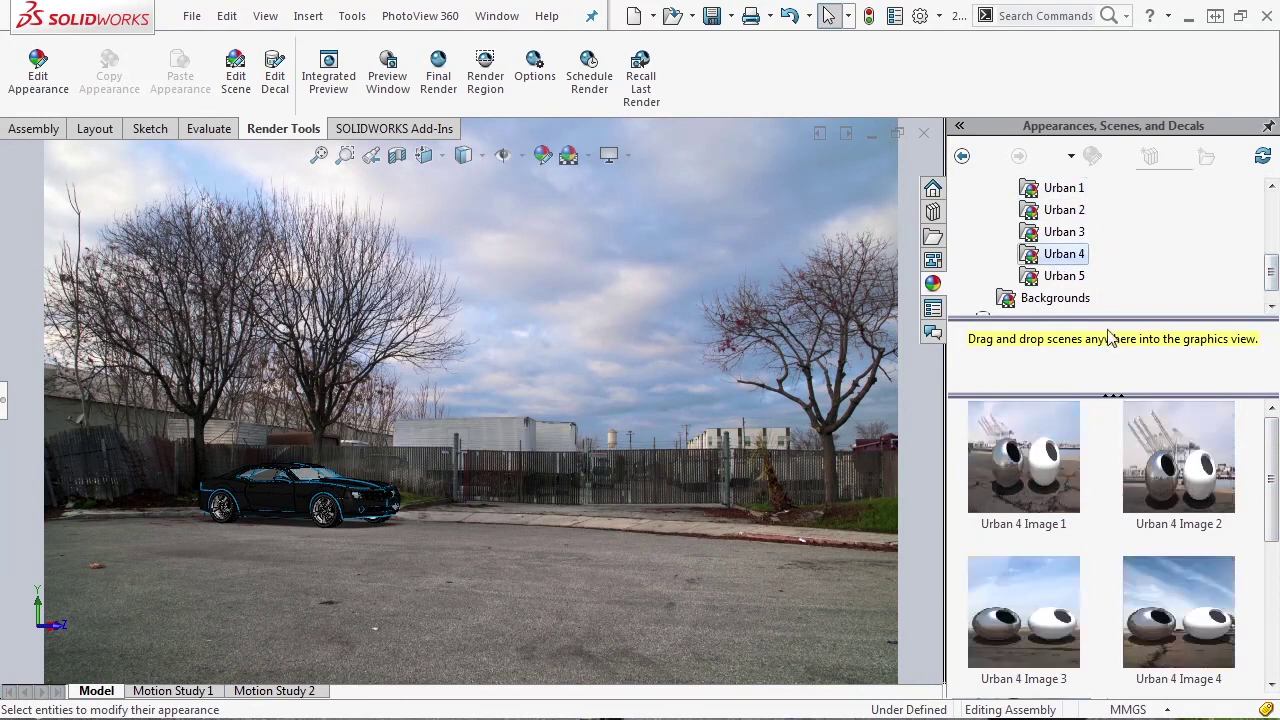
{"action": "double_click", "coordinate": [1187, 495]}
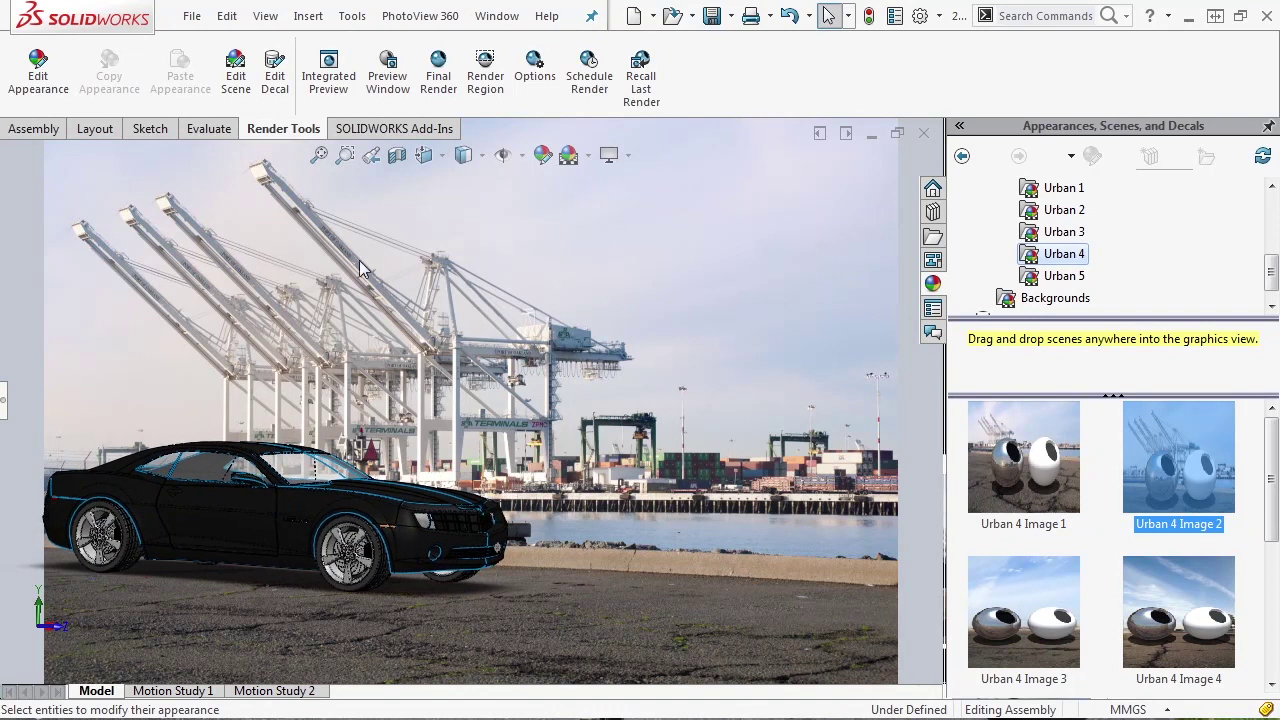
{"action": "left_click", "coordinate": [388, 80]}
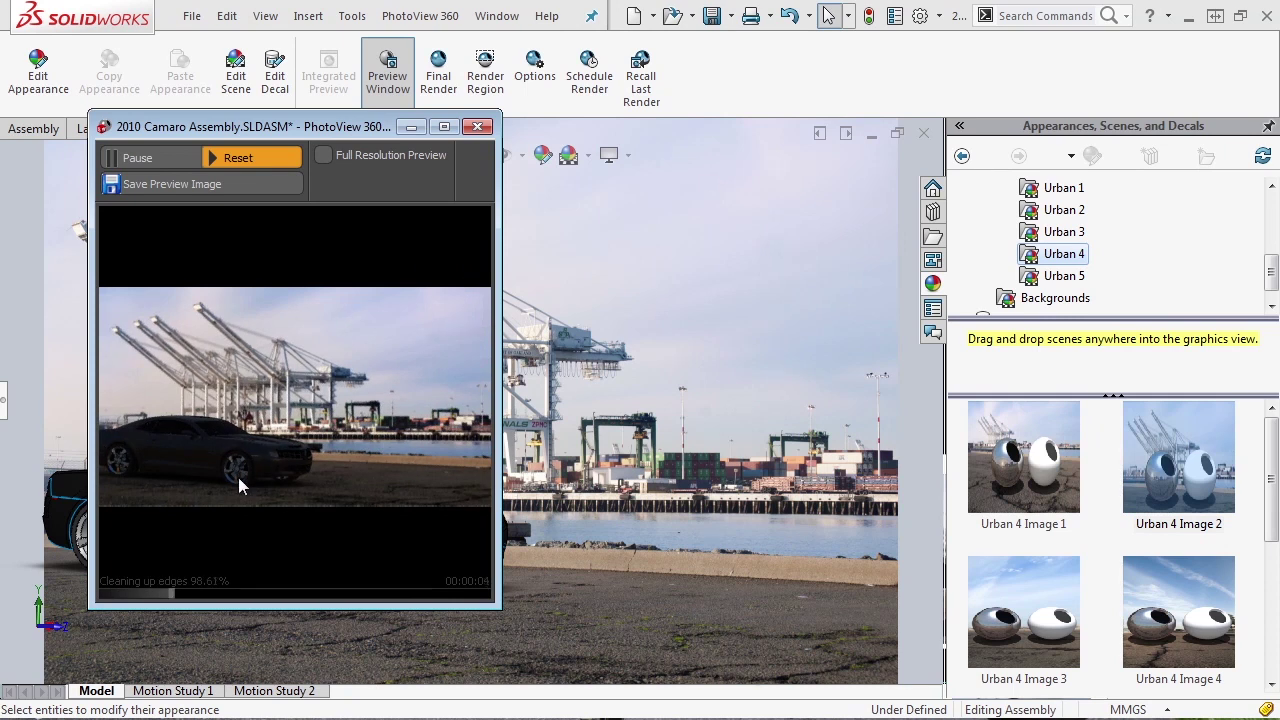
Close the preview, open Backgrounds, and collapse the Presentation Scenes list.
{"action": "left_click", "coordinate": [477, 126]}
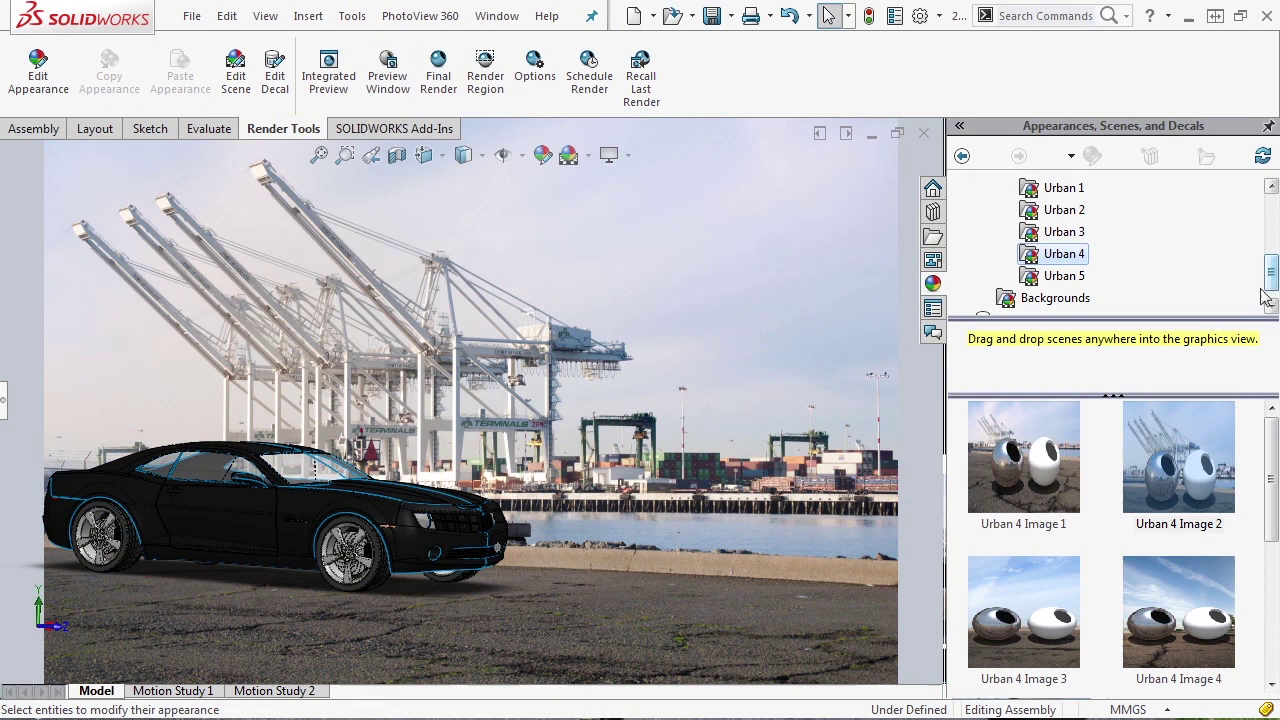
{"action": "scroll", "coordinate": [1250, 305], "scroll_direction": "down", "scroll_amount": 1}
{"action": "left_click", "coordinate": [1053, 280]}
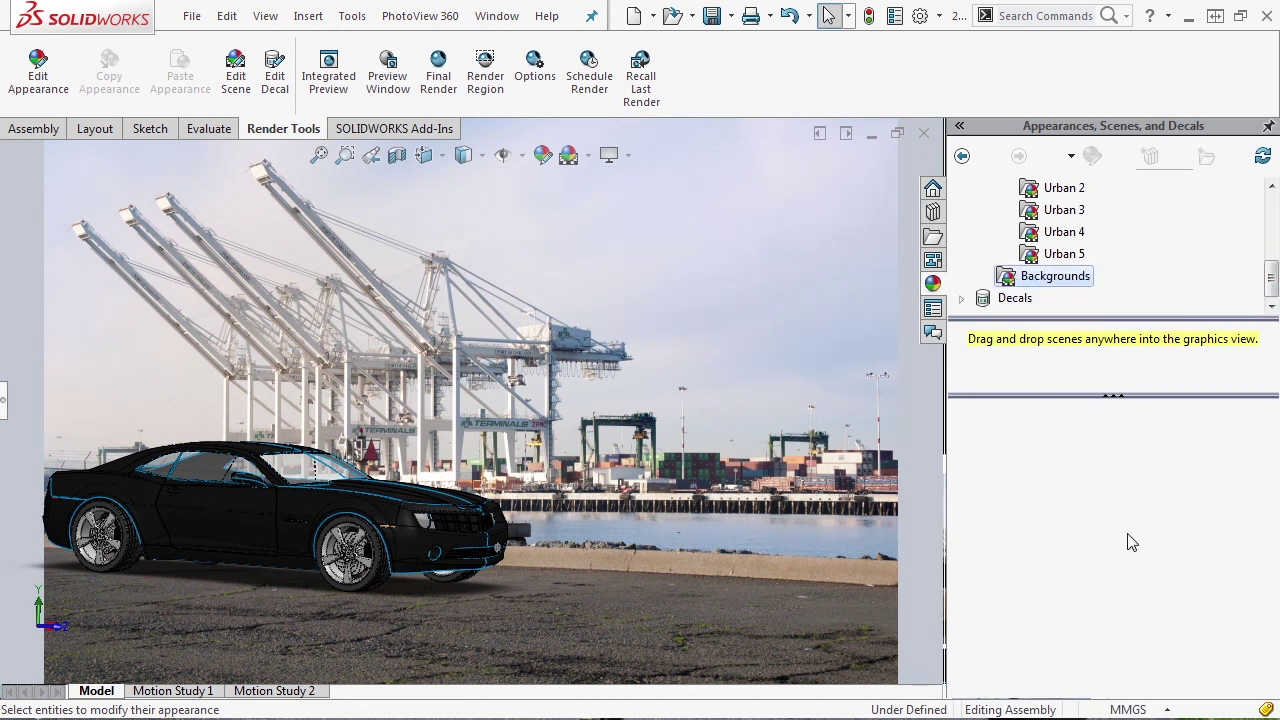
{"action": "left_click_drag", "start_coordinate": [1271, 278], "coordinate": [1271, 226]}
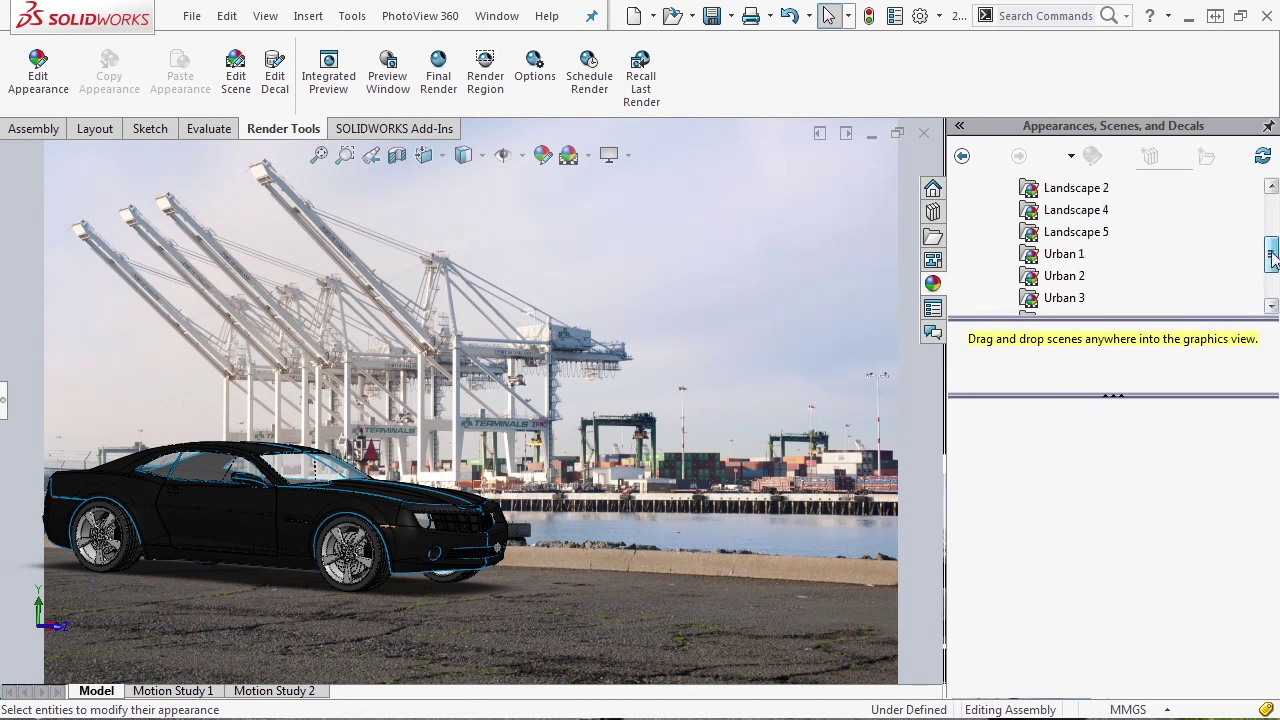
{"action": "left_click", "coordinate": [984, 254]}
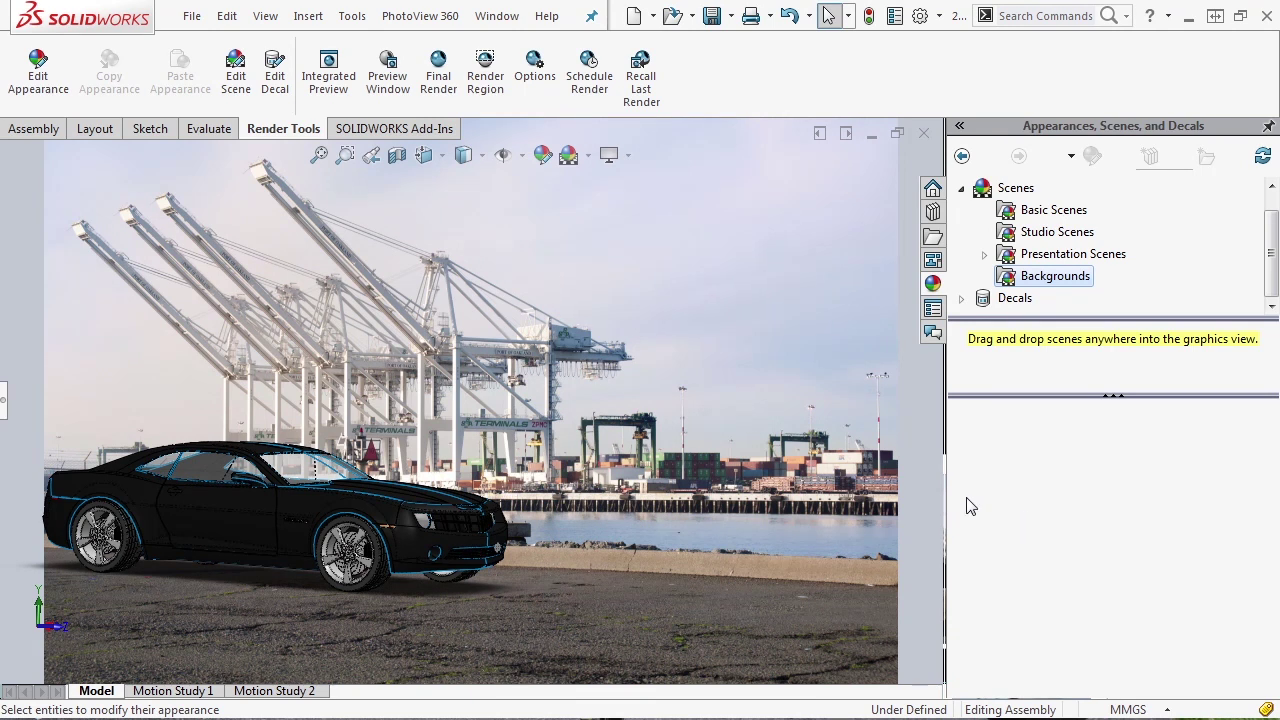
Rotate the port scene's environment around the car in the Advanced scene settings.
{"action": "left_click", "coordinate": [236, 75]}
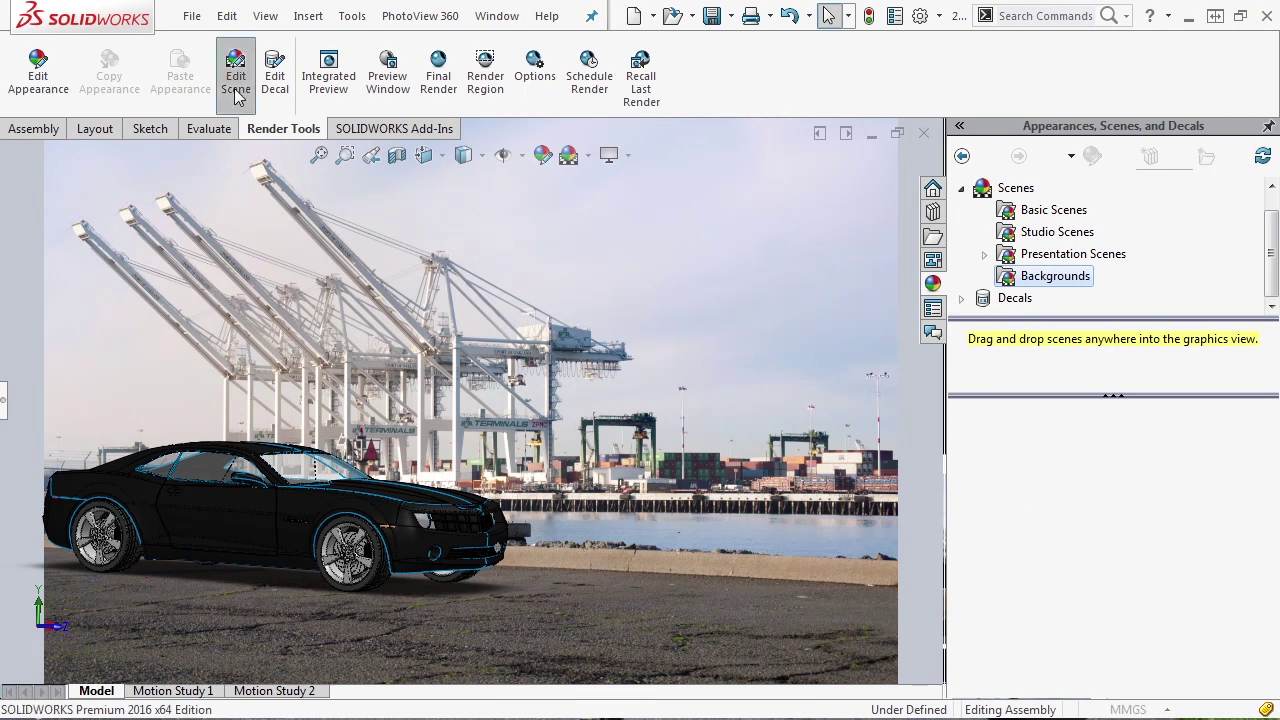
{"action": "left_click", "coordinate": [8, 405]}
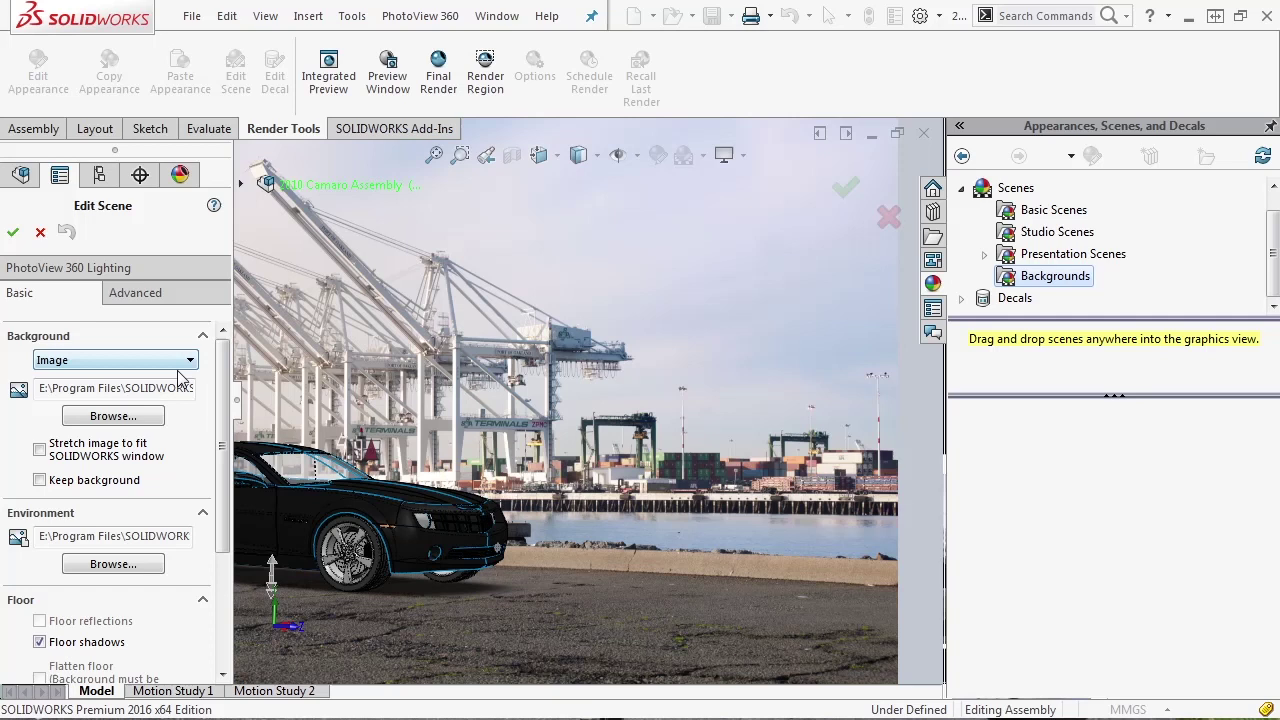
{"action": "mouse_move", "coordinate": [222, 430]}
{"action": "left_mouse_down"}
{"action": "mouse_move", "coordinate": [222, 588]}
{"action": "mouse_move", "coordinate": [214, 389]}
{"action": "left_mouse_up"}
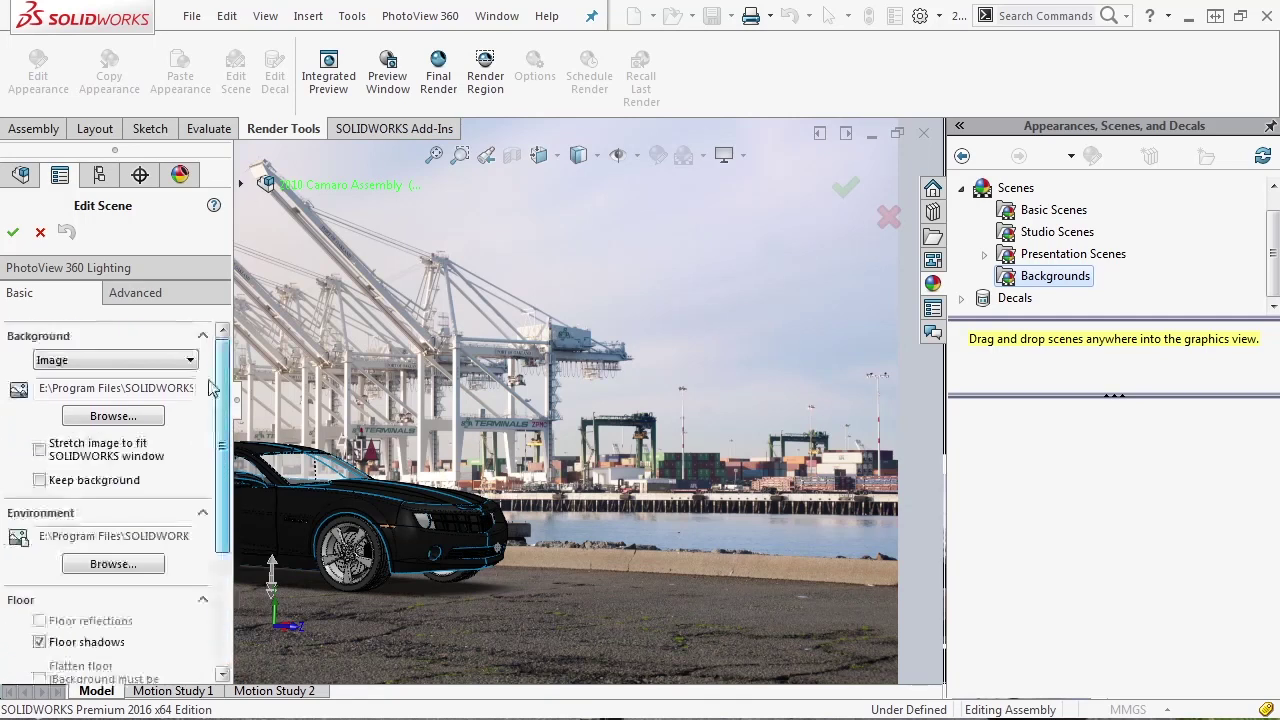
{"action": "left_click", "coordinate": [150, 296]}
{"action": "left_click_drag", "start_coordinate": [221, 509], "coordinate": [220, 584]}
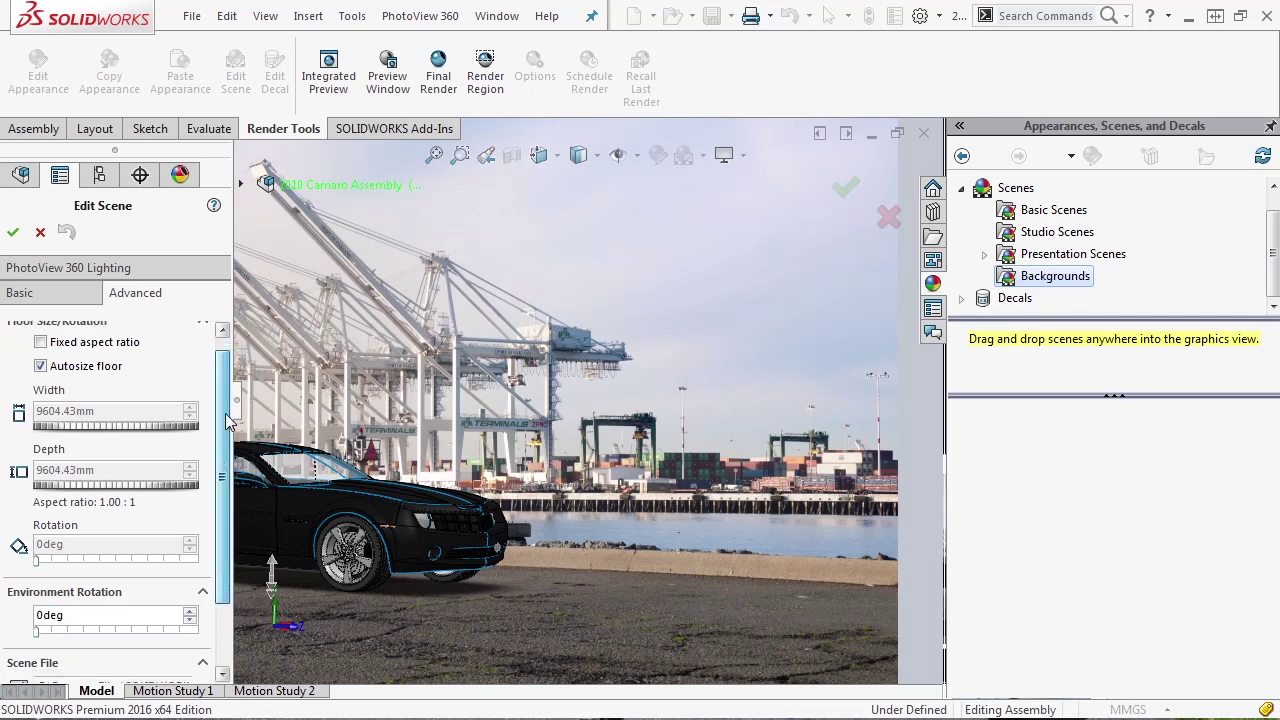
{"action": "scroll", "coordinate": [229, 482], "scroll_direction": "up", "scroll_amount": 1}
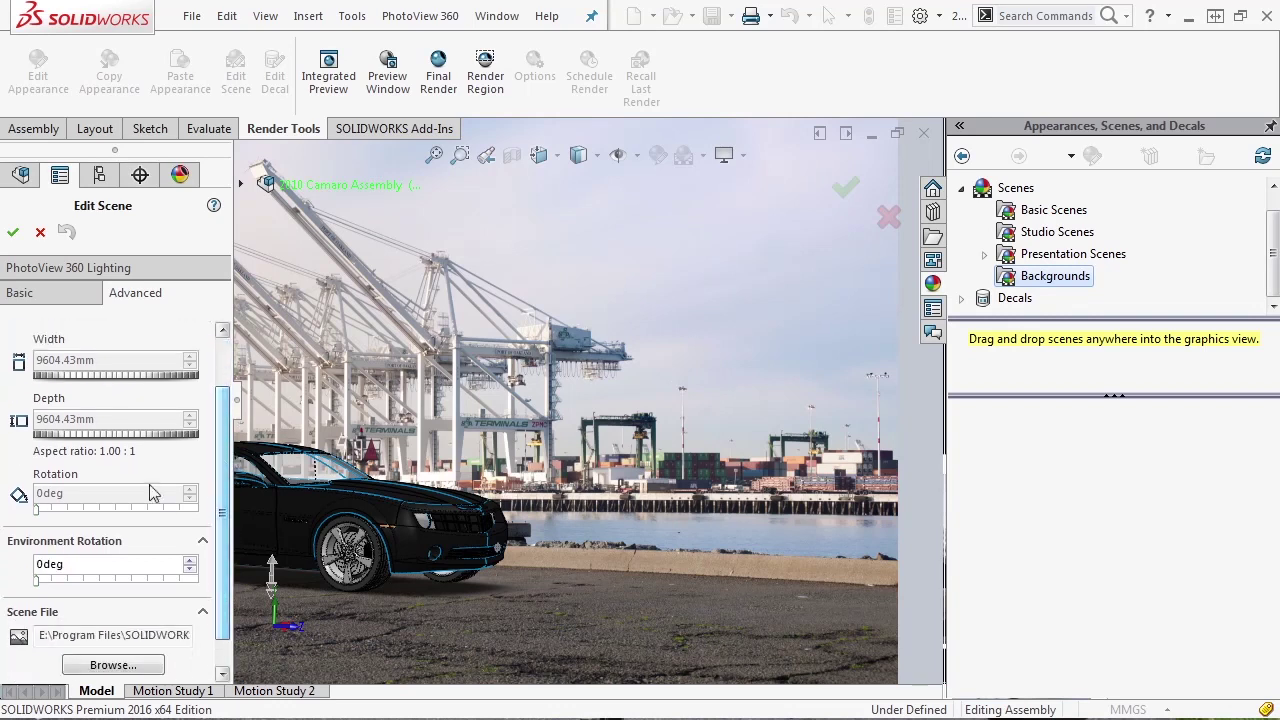
{"action": "mouse_move", "coordinate": [36, 579]}
{"action": "left_mouse_down"}
{"action": "mouse_move", "coordinate": [52, 579]}
{"action": "mouse_move", "coordinate": [28, 588]}
{"action": "left_mouse_up"}
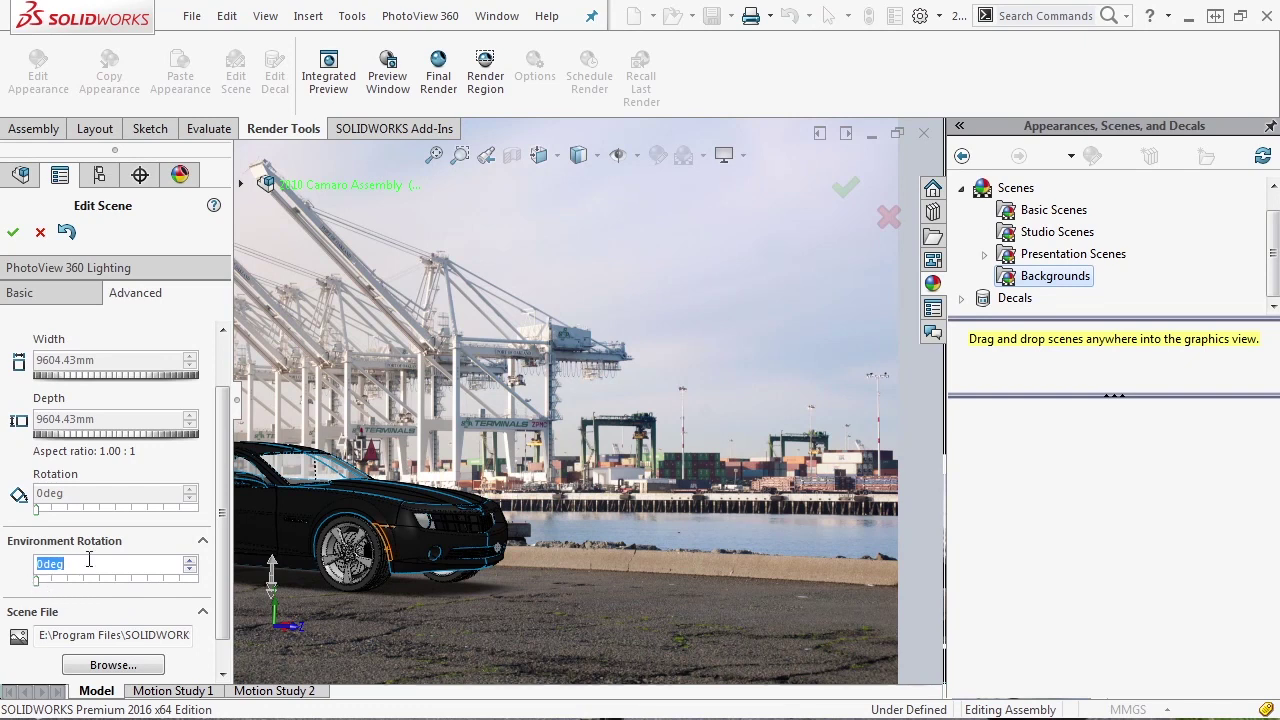
Raise the Rendering brightness on the Basic tab and accept the changes.
{"action": "left_click", "coordinate": [55, 286]}
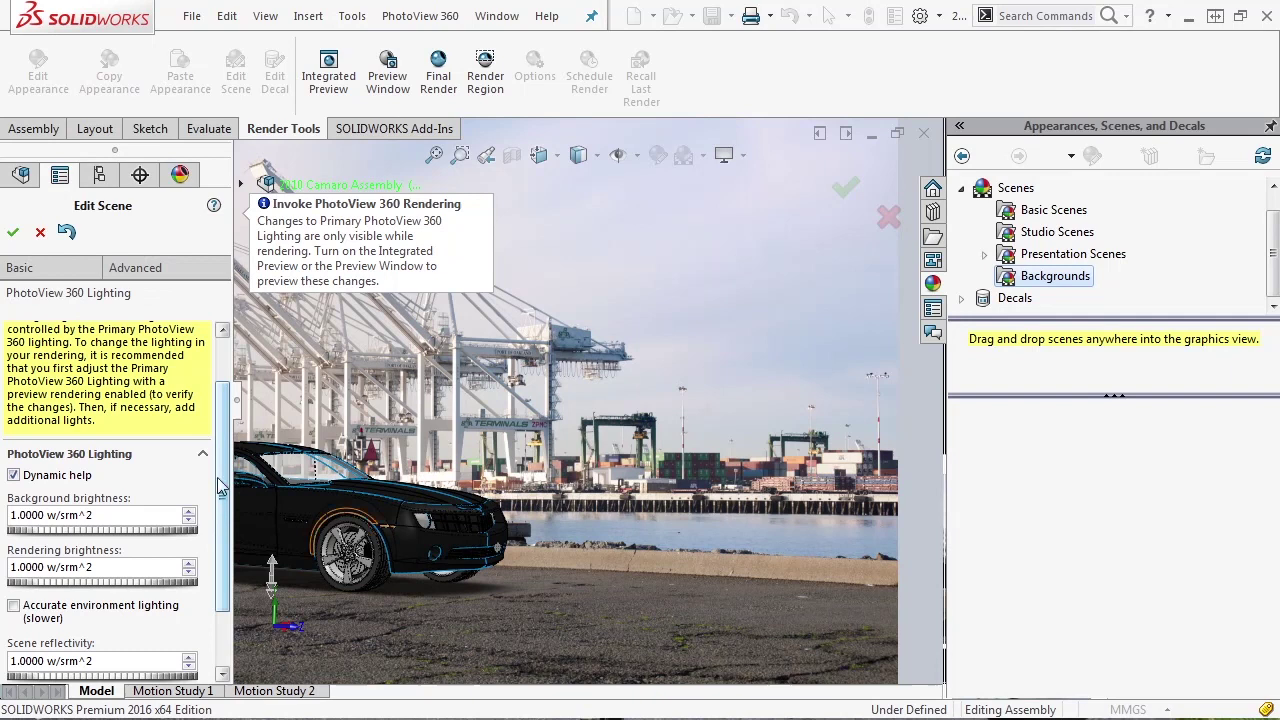
{"action": "left_click_drag", "start_coordinate": [220, 500], "coordinate": [220, 557]}
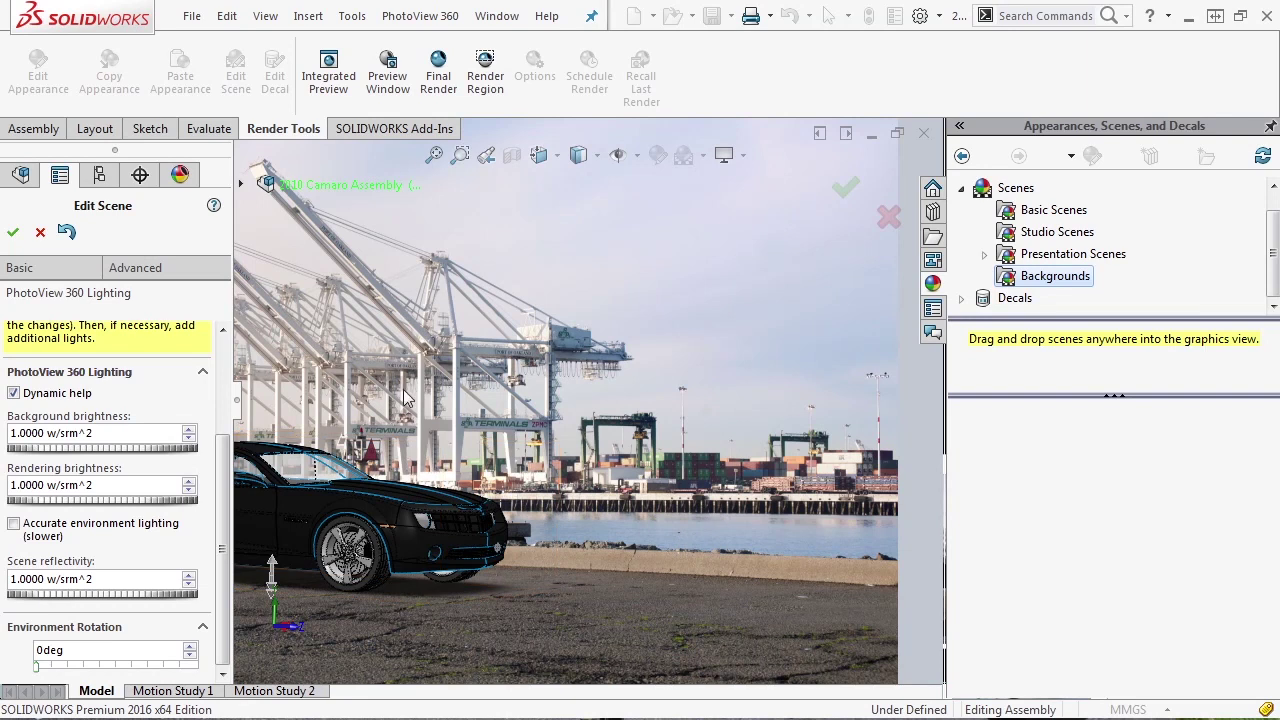
{"action": "left_click_drag", "start_coordinate": [50, 500], "coordinate": [62, 502]}
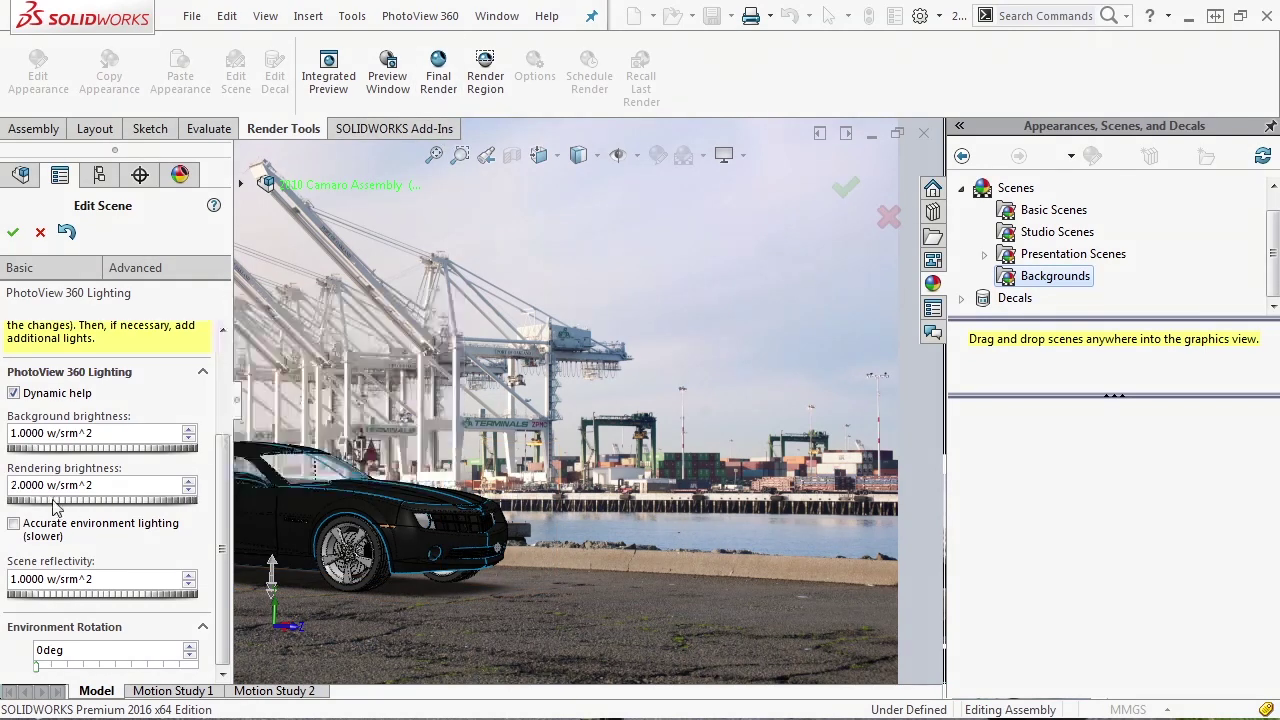
{"action": "left_click", "coordinate": [13, 231]}
{"action": "left_click", "coordinate": [393, 90]}
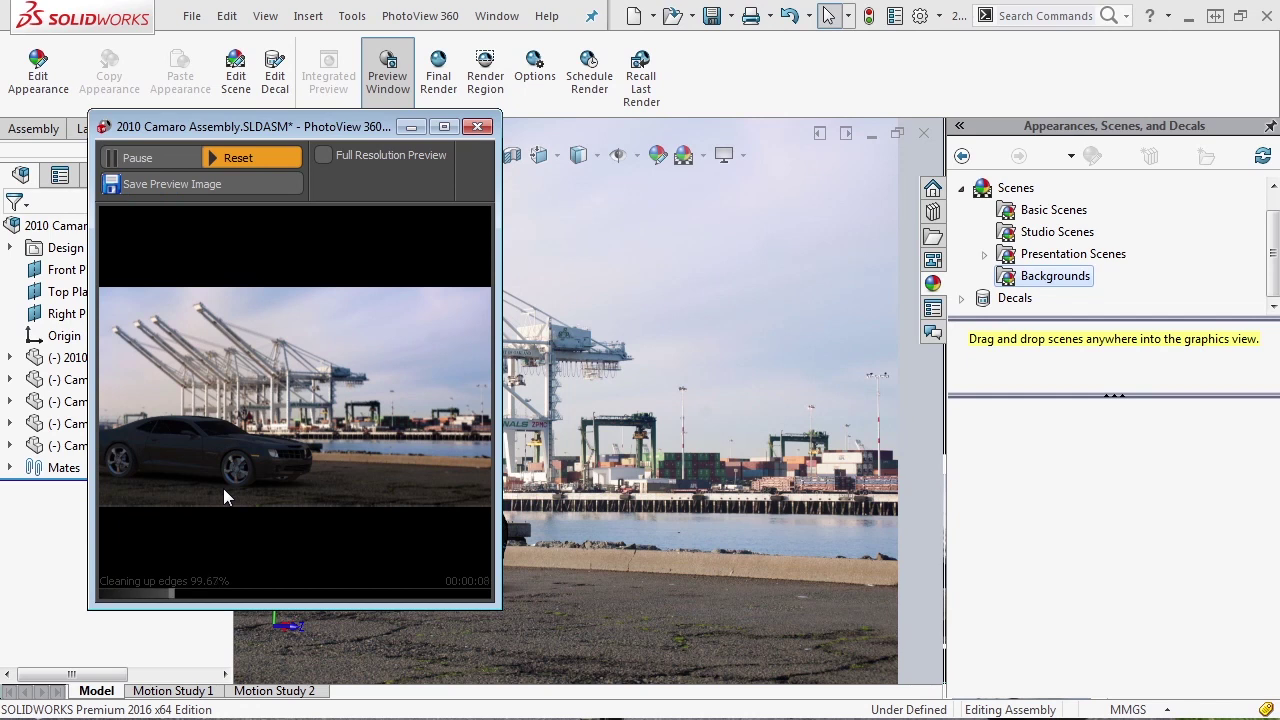
{"action": "left_click", "coordinate": [478, 128]}
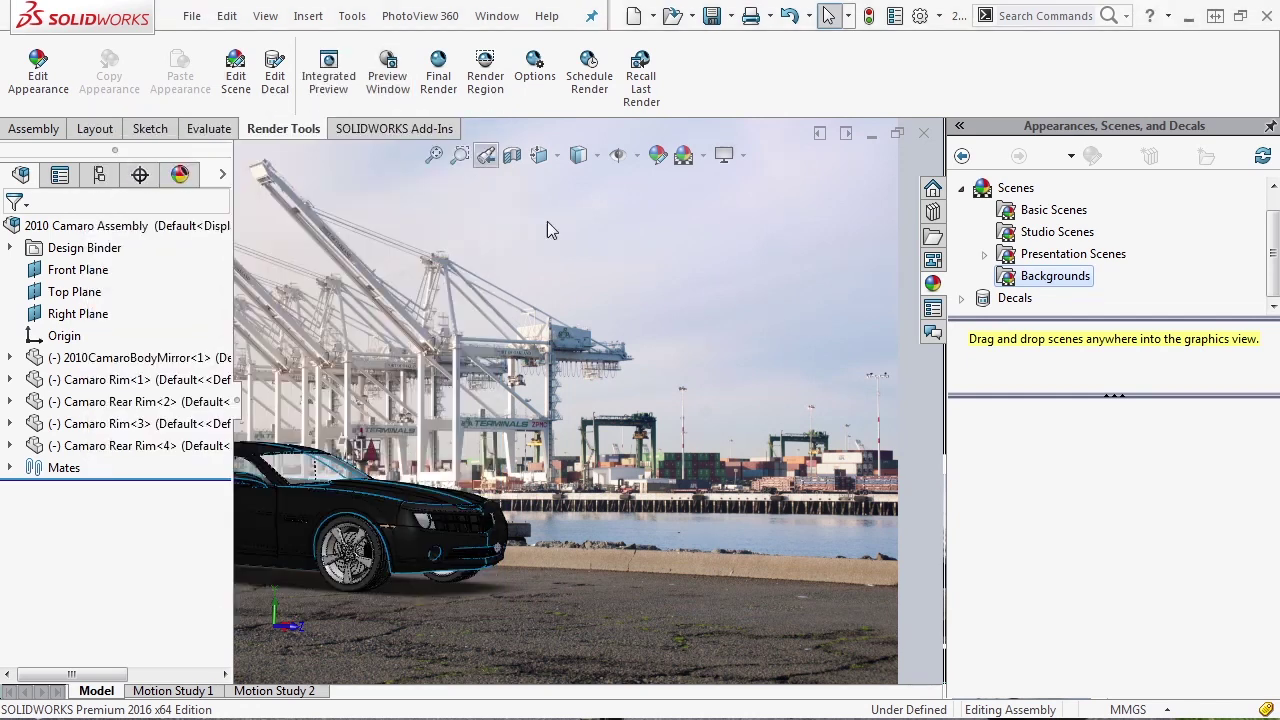